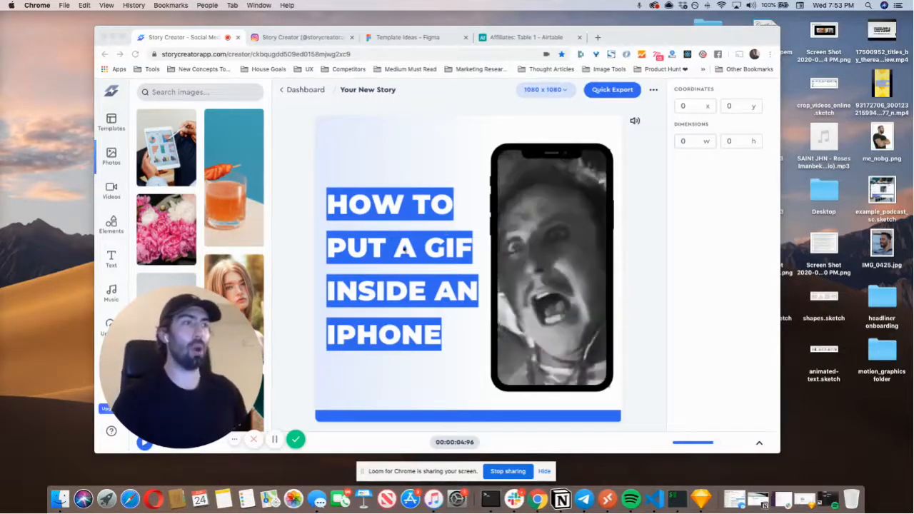
# - Expand the timeline and delete the headline text, iPhone mockup, progress bar and GIF layers from the story
pyautogui.click(425, 266)
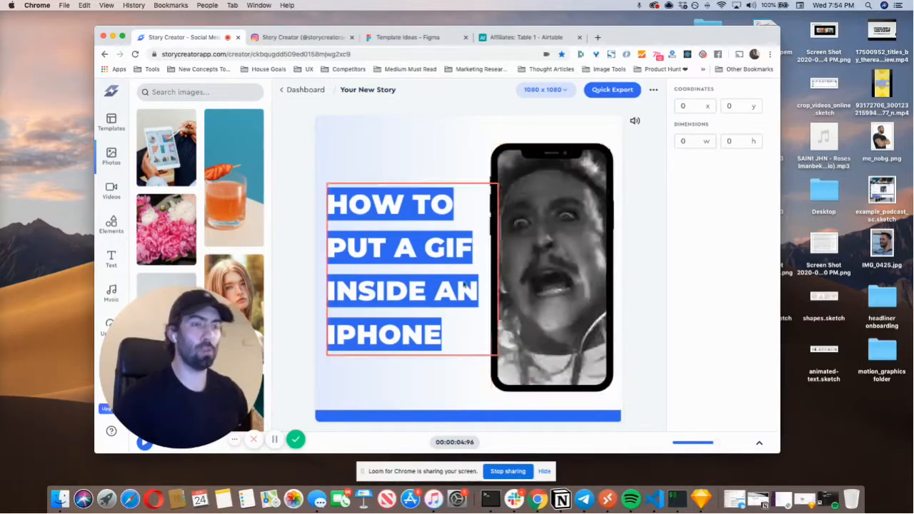
pyautogui.click(759, 443)
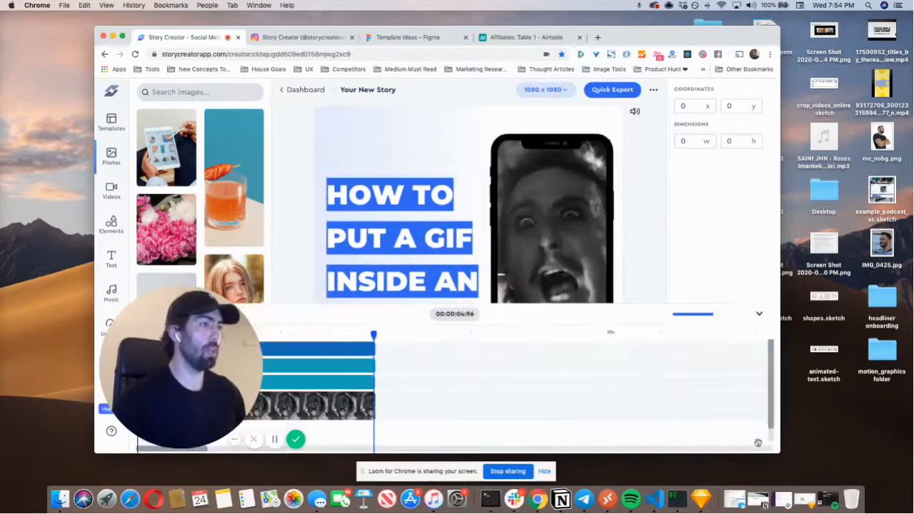
pyautogui.moveTo(189, 369); pyautogui.dragTo(190, 176)
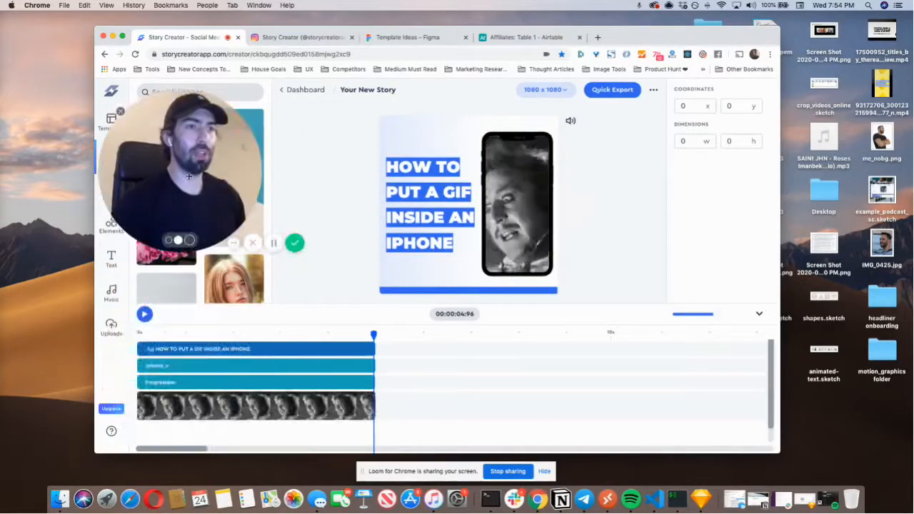
pyautogui.click(249, 348)
pyautogui.press('Delete')
pyautogui.click(249, 370)
pyautogui.press('Delete')
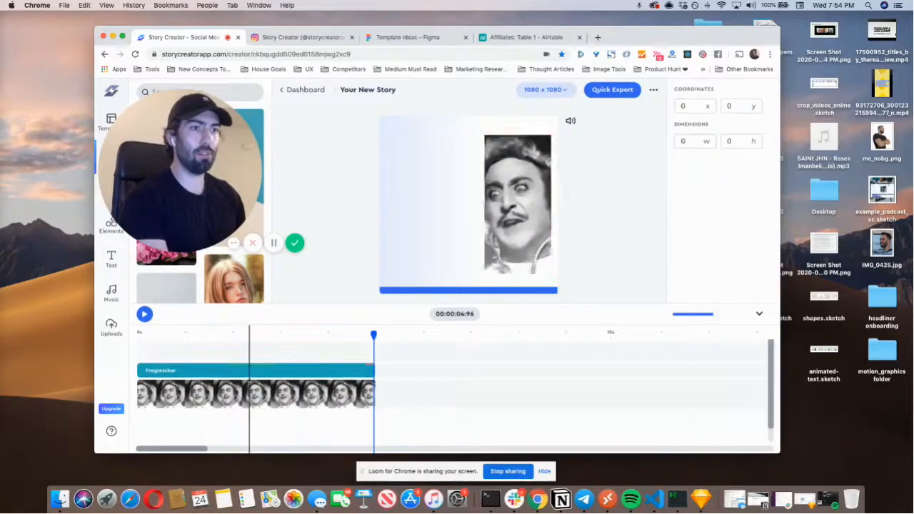
pyautogui.click(245, 370)
pyautogui.press('Delete')
pyautogui.click(236, 385)
pyautogui.press('Delete')
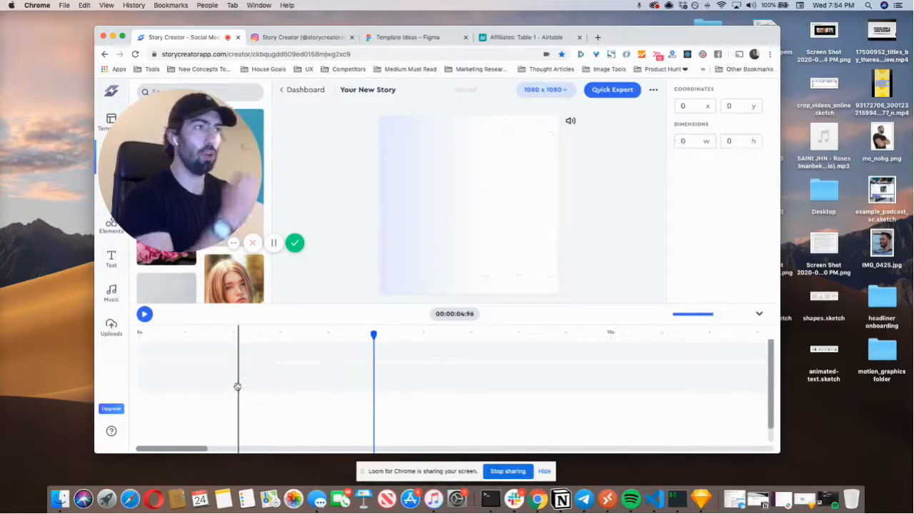
# - Set the board color to white and return the playhead to the start of the timeline
pyautogui.press('space')
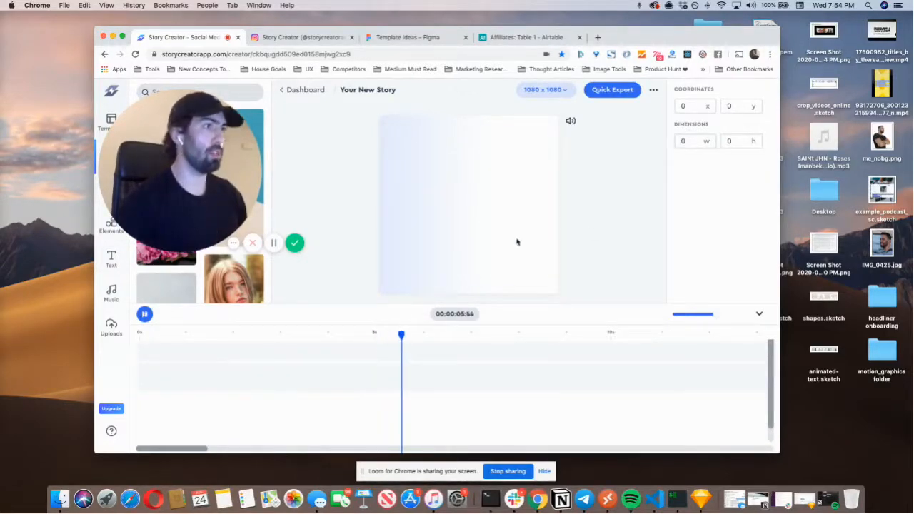
pyautogui.click(499, 254)
pyautogui.click(761, 176)
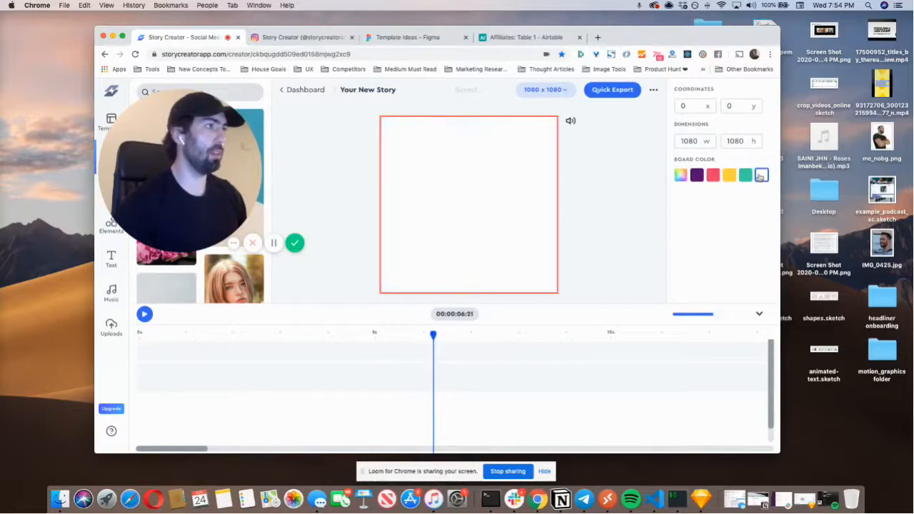
pyautogui.moveTo(282, 342); pyautogui.dragTo(119, 341)
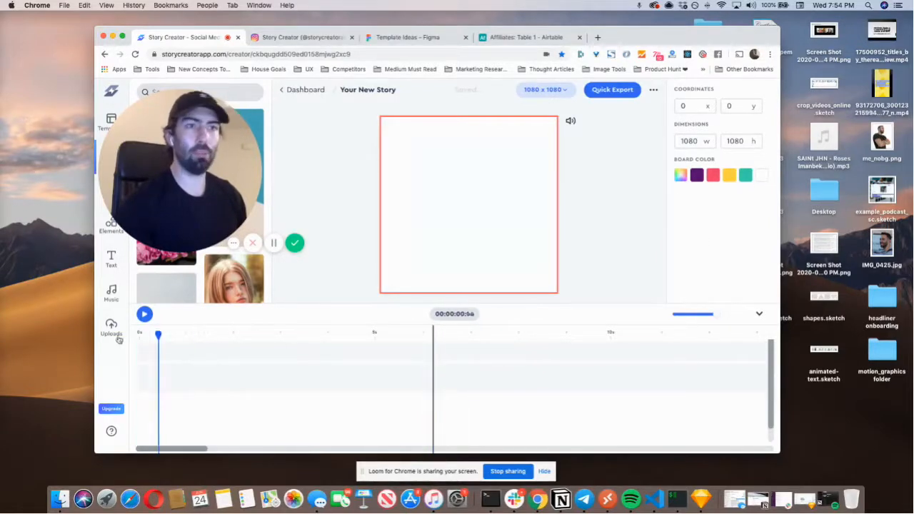
# - Add the iPhone device mockup, scale it to about 472 × 965 and place it on the board's right half at about x 542, y 59
pyautogui.moveTo(192, 175); pyautogui.dragTo(691, 264)
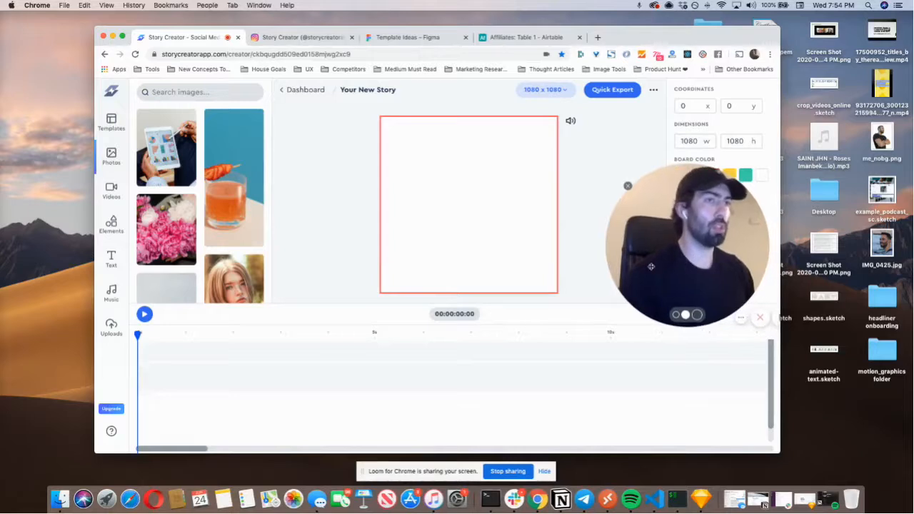
pyautogui.click(113, 331)
pyautogui.click(111, 225)
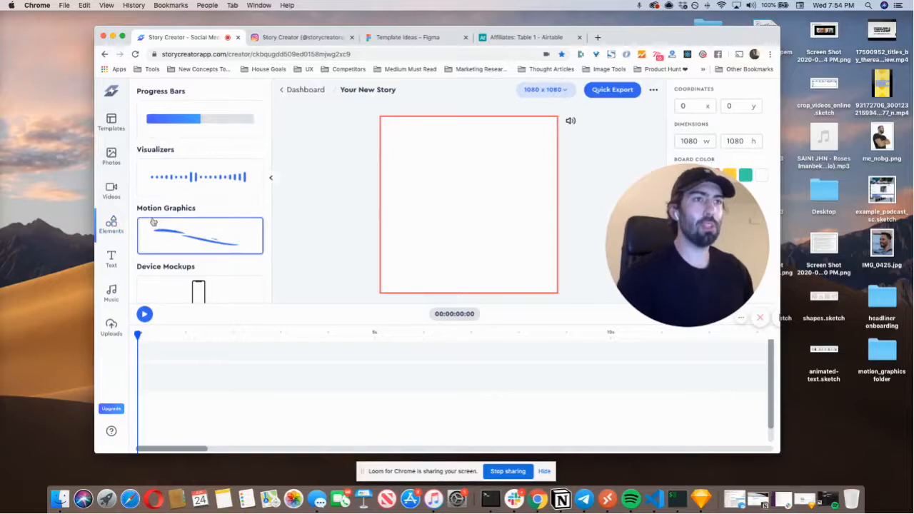
pyautogui.scroll(-3, 164, 220)
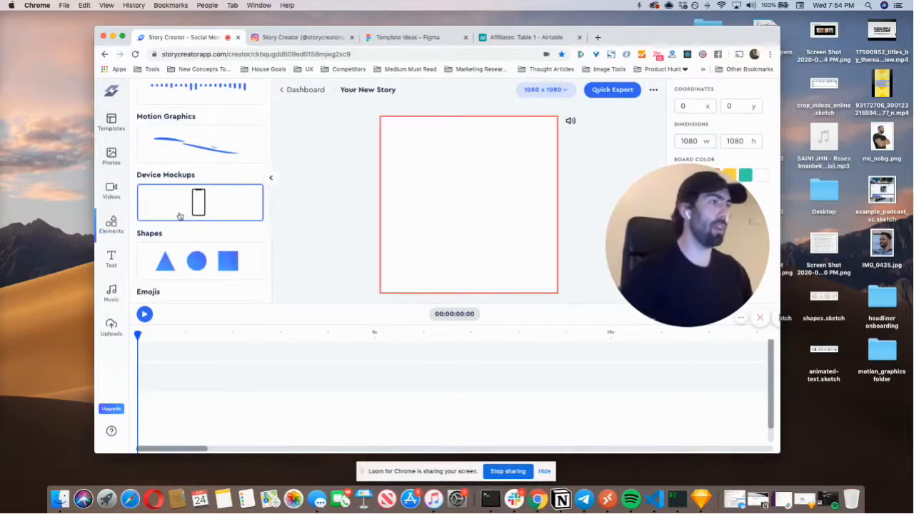
pyautogui.scroll(2, 173, 194)
pyautogui.scroll(1, 174, 194)
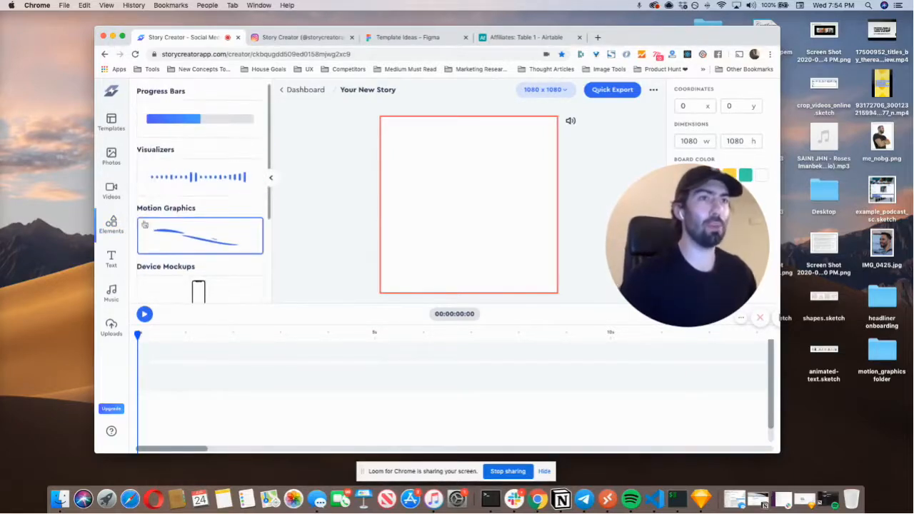
pyautogui.scroll(-3, 202, 212)
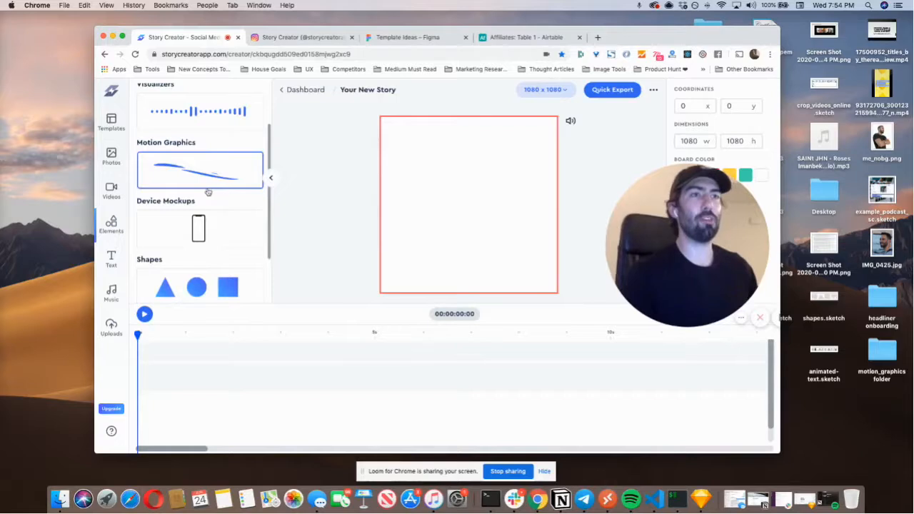
pyautogui.click(171, 224)
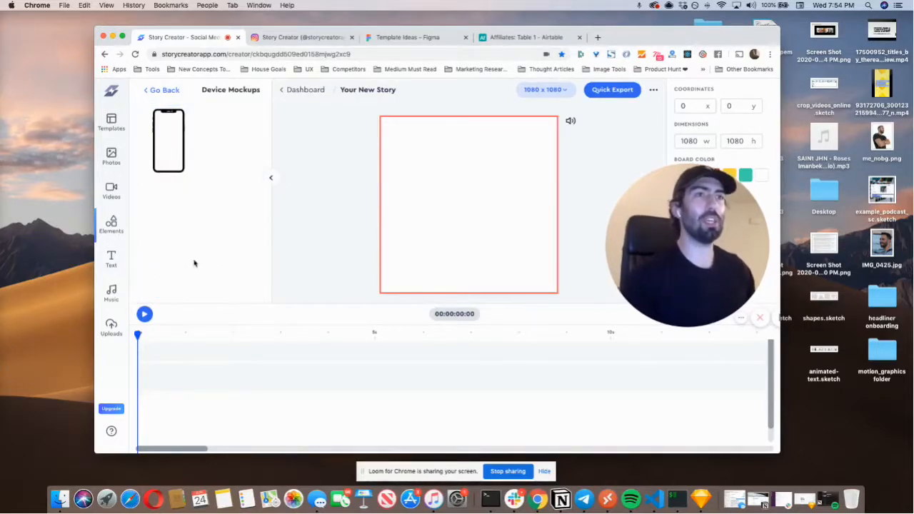
pyautogui.click(162, 157)
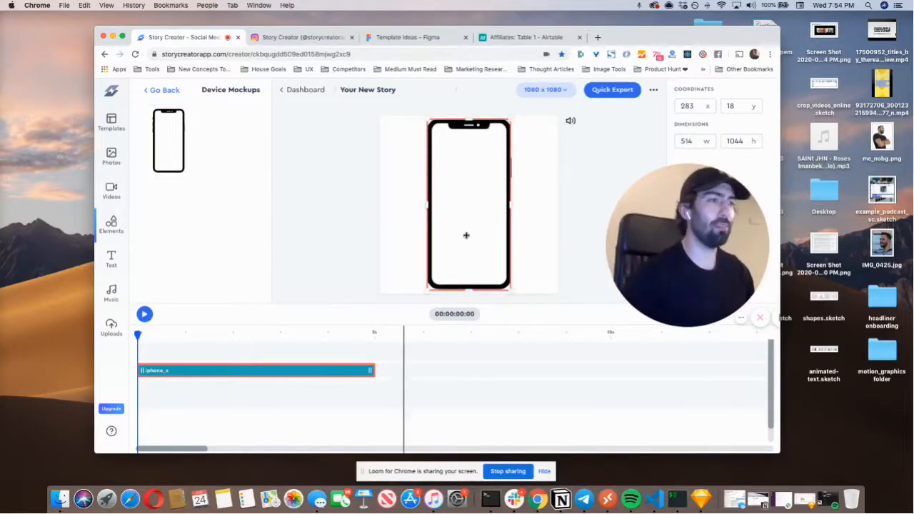
pyautogui.moveTo(426, 119)
pyautogui.mouseDown()
pyautogui.moveTo(438, 141)
pyautogui.moveTo(431, 132)
pyautogui.mouseUp()
pyautogui.moveTo(457, 187); pyautogui.dragTo(498, 189)
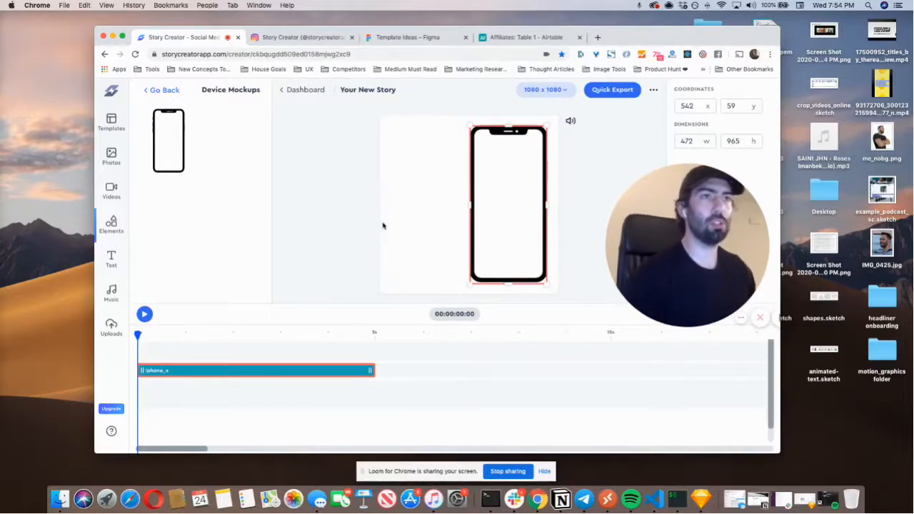
# - Add the uploaded source.gif and resize it to about 418 × 901 at about x 570, y 84 to fit inside the phone frame
pyautogui.click(167, 90)
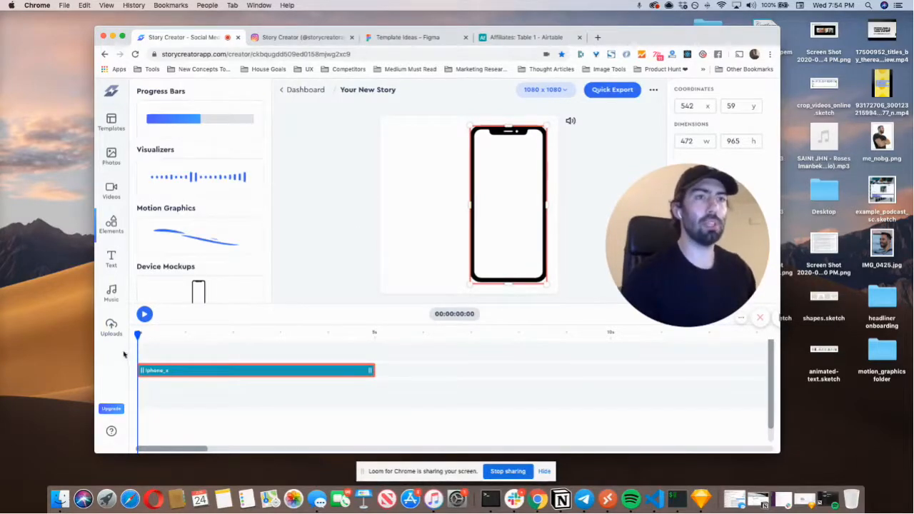
pyautogui.click(111, 326)
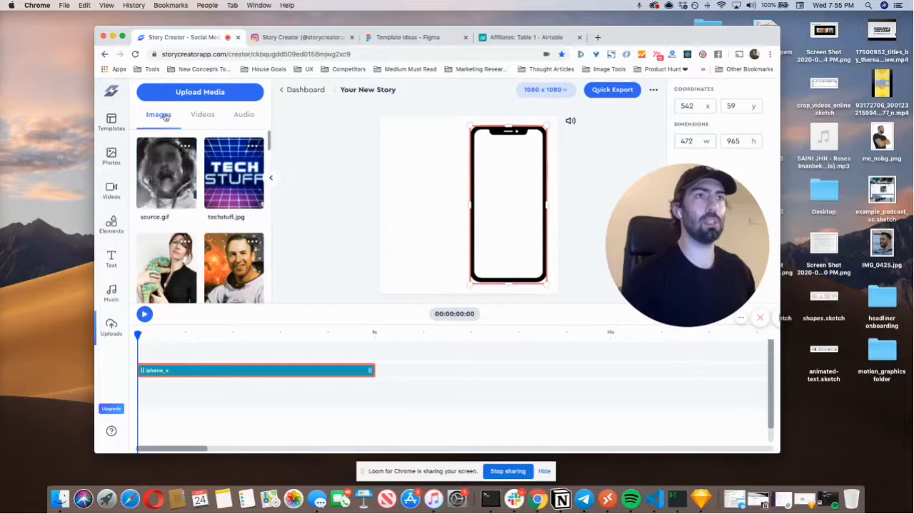
pyautogui.click(157, 187)
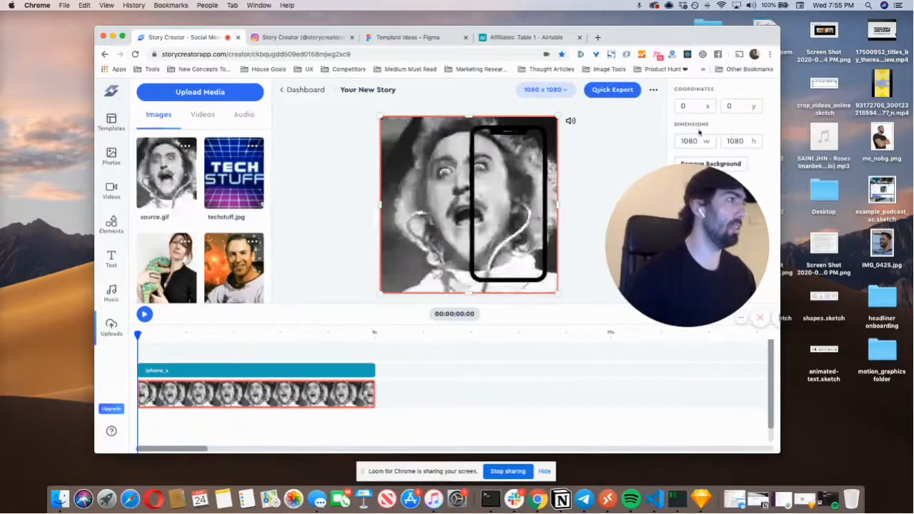
pyautogui.moveTo(682, 230); pyautogui.dragTo(175, 263)
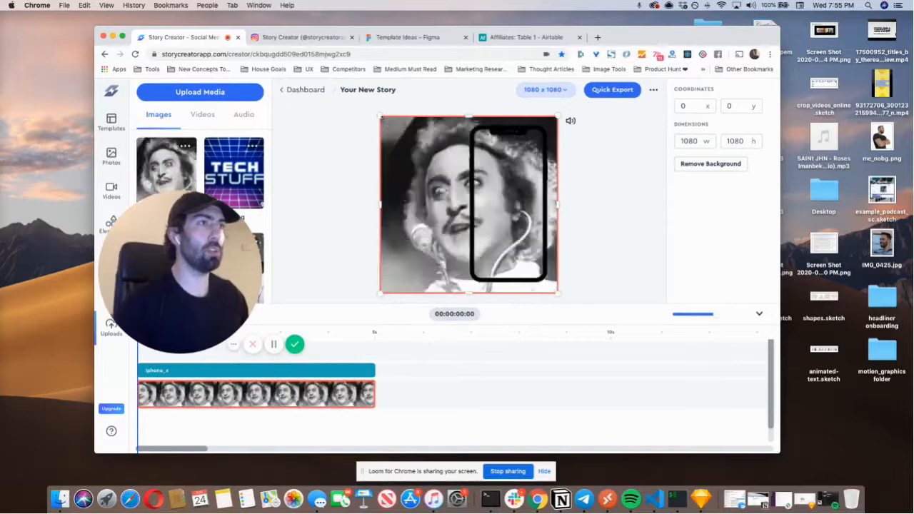
pyautogui.moveTo(380, 114); pyautogui.dragTo(477, 129)
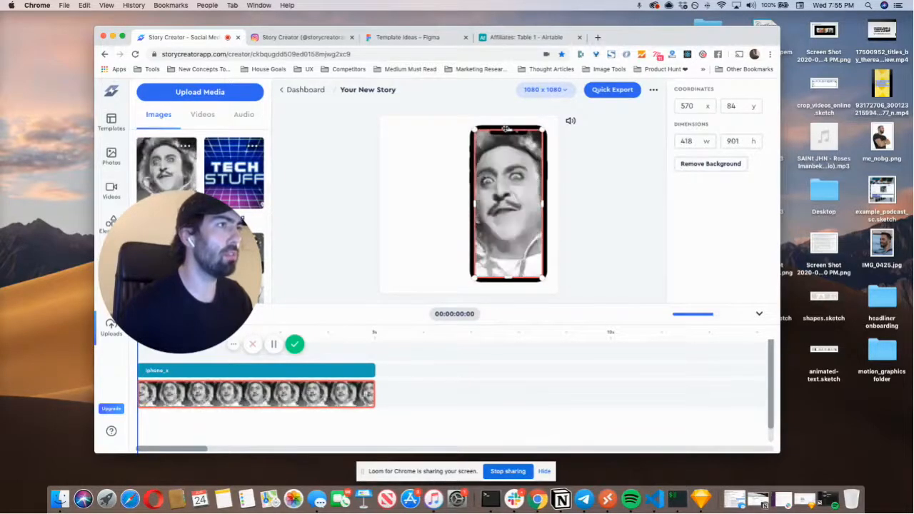
pyautogui.click(590, 162)
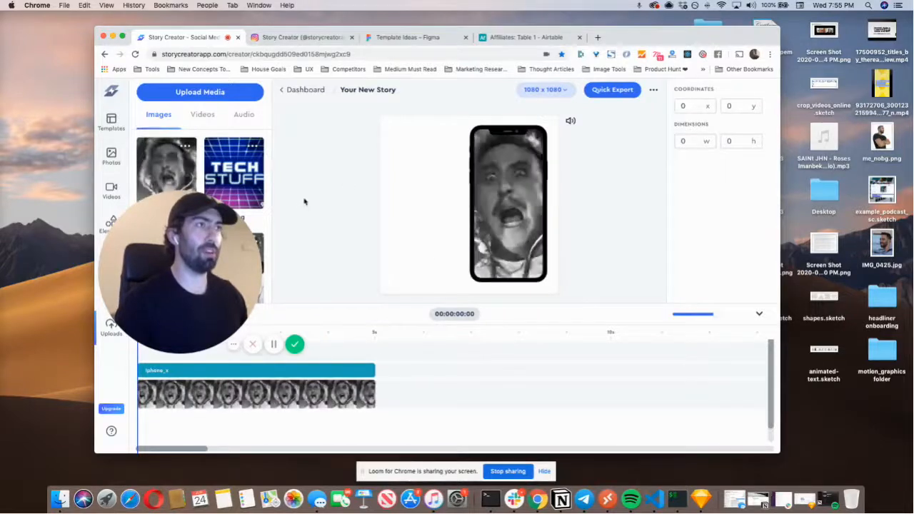
# - Give the board a gradient color from light blue #E5EBFF to white #FFFFFF, with the white stop moved slightly inward
pyautogui.click(403, 157)
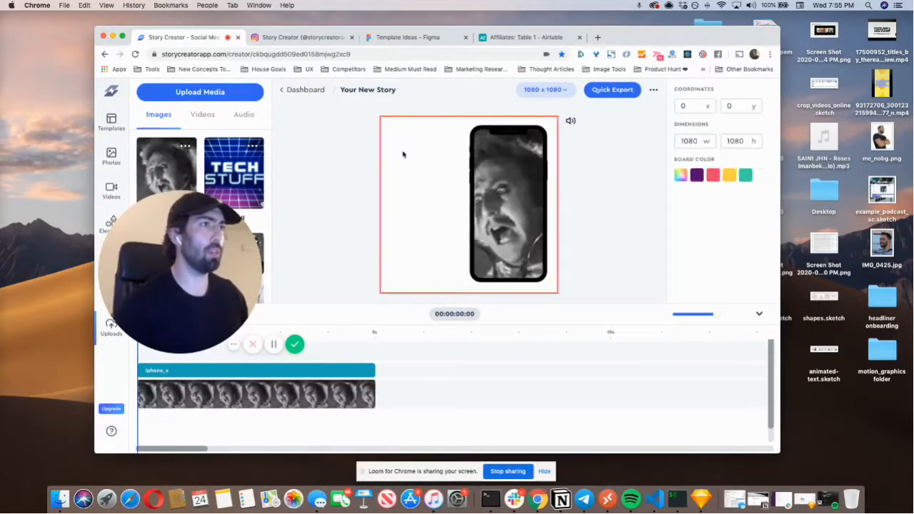
pyautogui.click(681, 176)
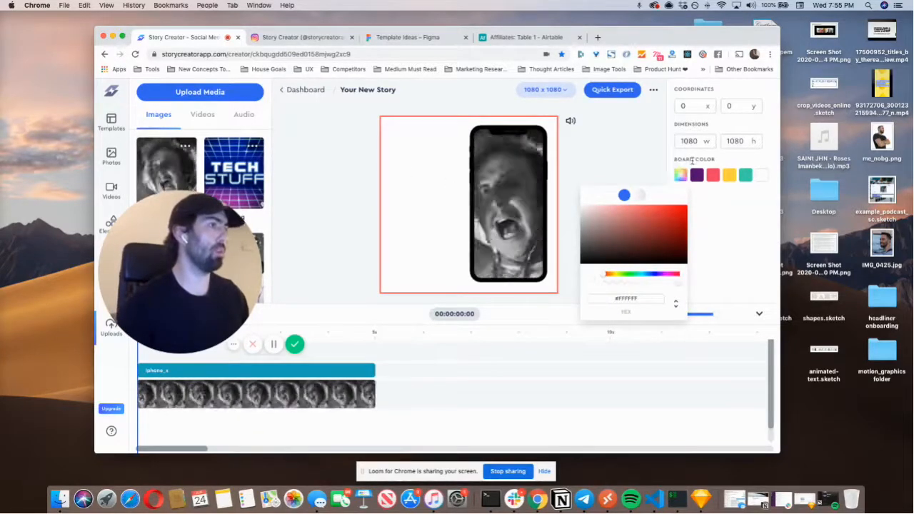
pyautogui.click(641, 198)
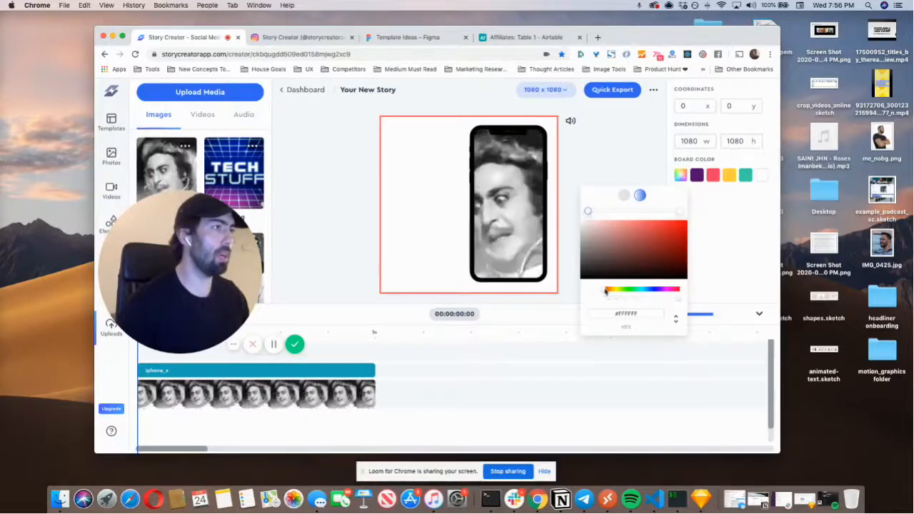
pyautogui.moveTo(618, 293); pyautogui.dragTo(652, 292)
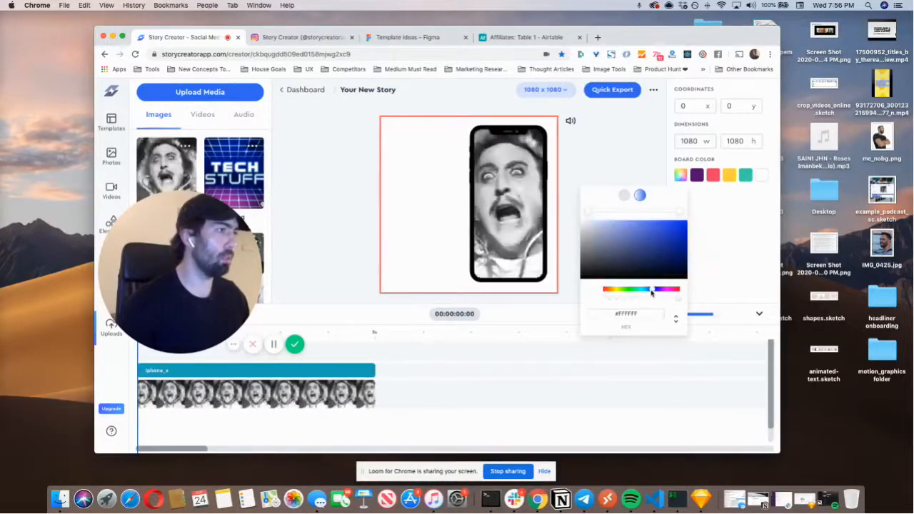
pyautogui.click(592, 223)
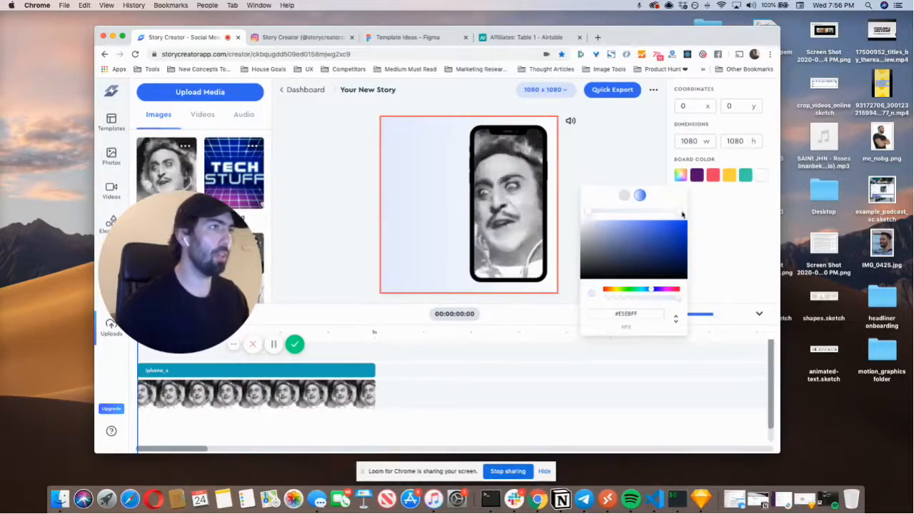
pyautogui.moveTo(680, 214); pyautogui.dragTo(669, 212)
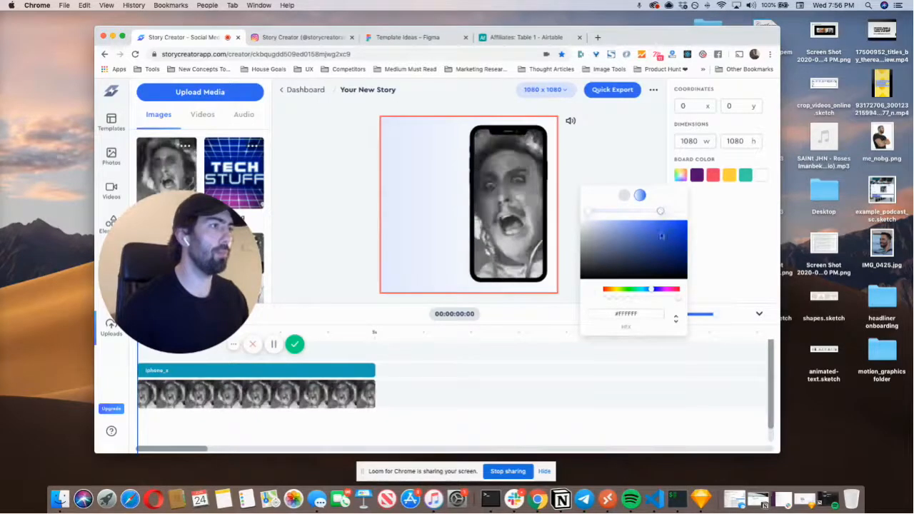
pyautogui.click(717, 232)
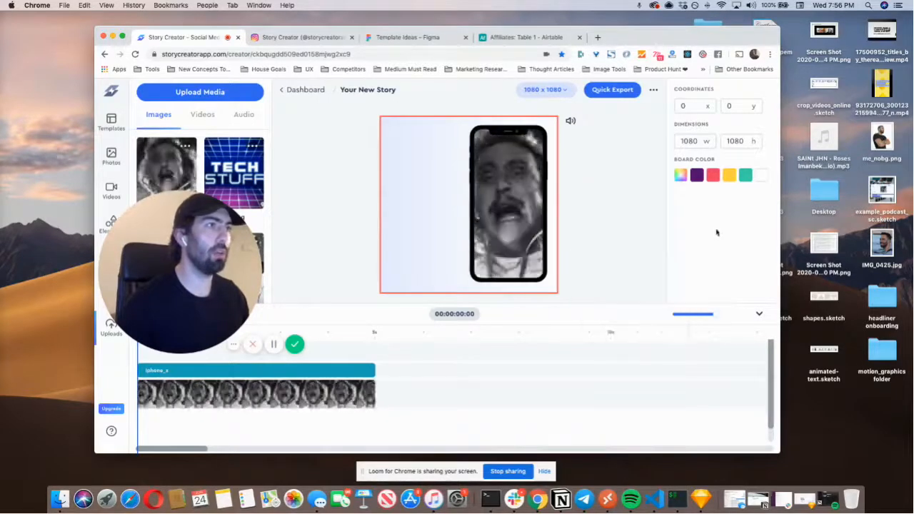
pyautogui.click(355, 225)
# - Collapse the timeline to enlarge the board view
pyautogui.moveTo(207, 214); pyautogui.dragTo(675, 268)
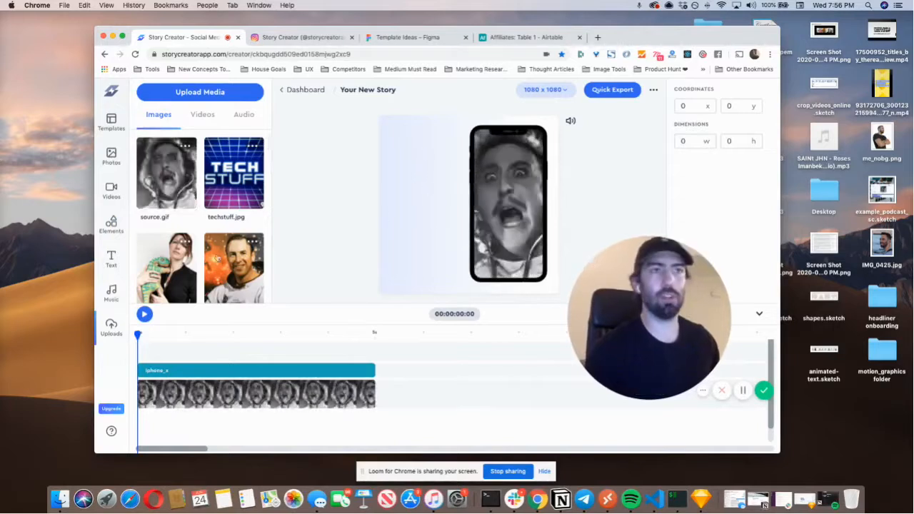
pyautogui.moveTo(622, 309); pyautogui.dragTo(228, 194)
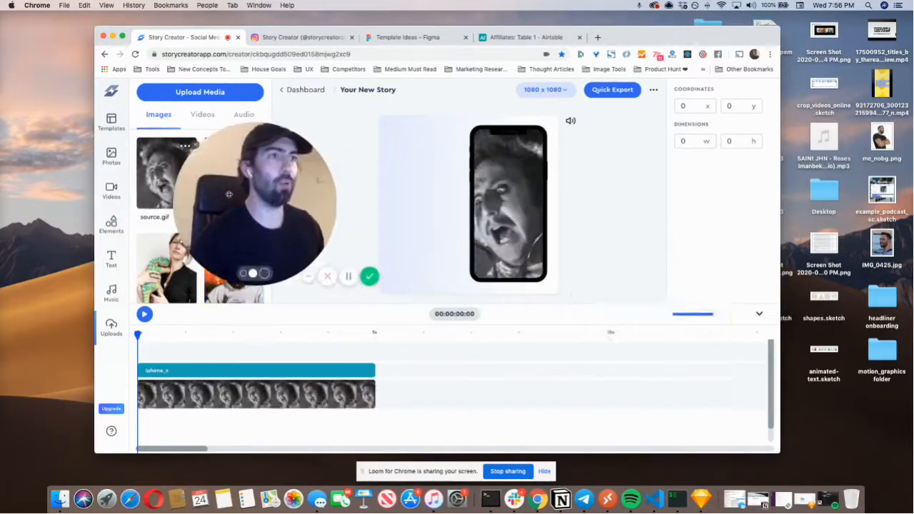
pyautogui.click(759, 313)
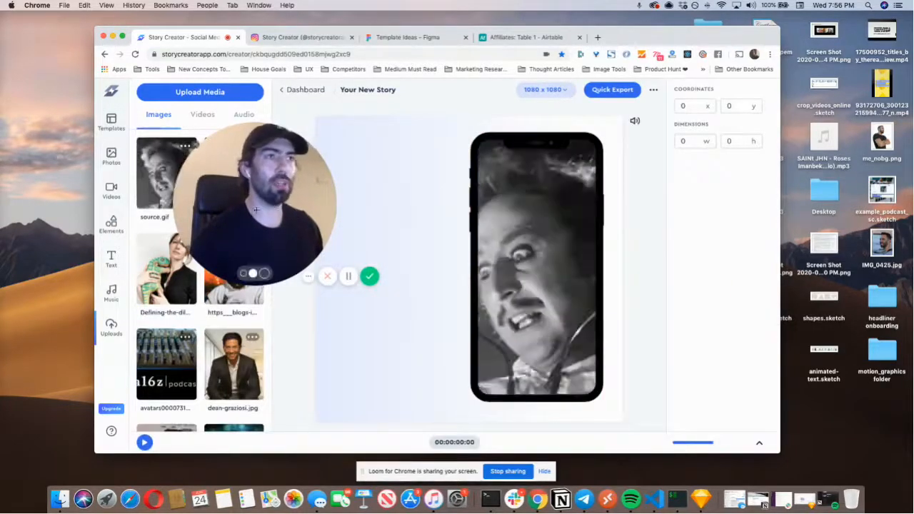
pyautogui.moveTo(298, 213); pyautogui.dragTo(224, 224)
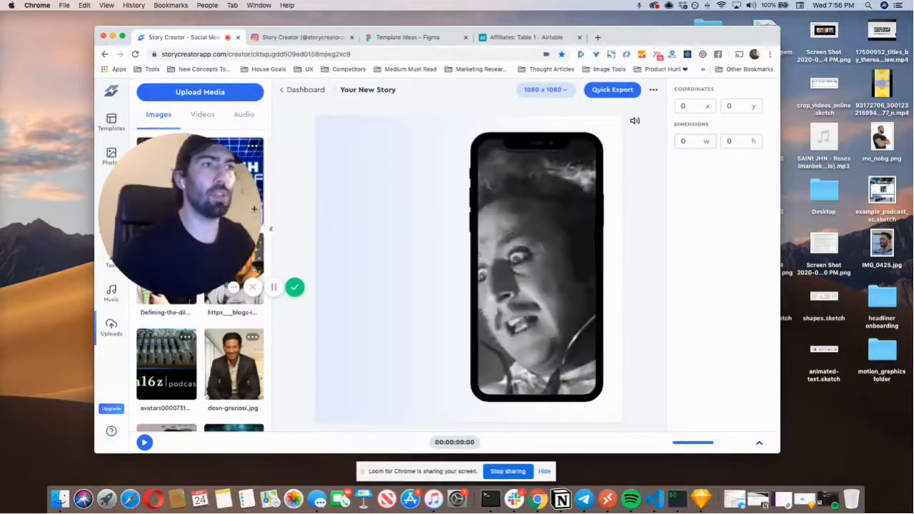
pyautogui.moveTo(165, 203); pyautogui.dragTo(640, 276)
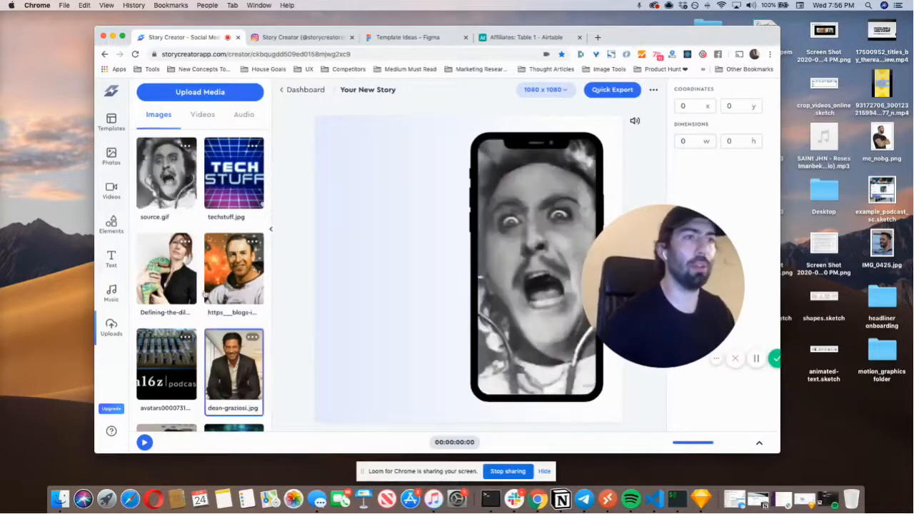
# - Add a basic text box, narrow it to about 496 wide and place it beside the phone at about x 18, y 202
pyautogui.click(108, 259)
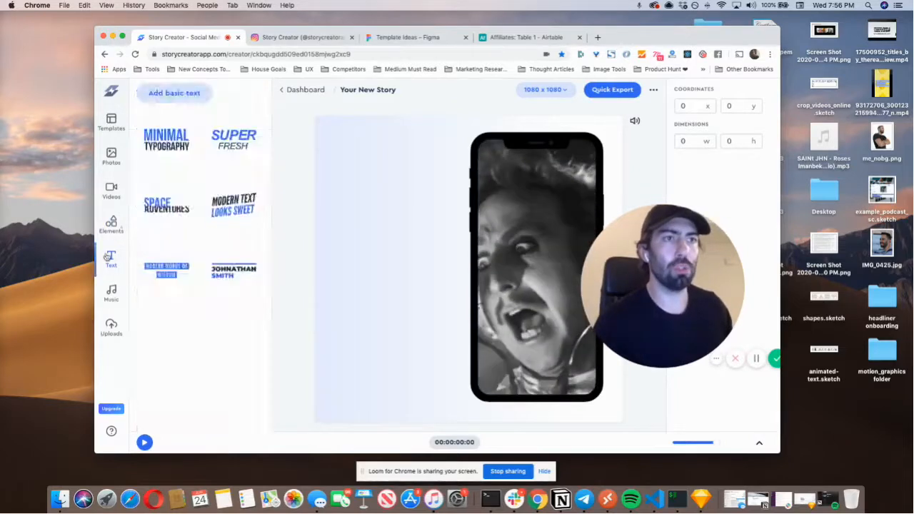
pyautogui.click(155, 93)
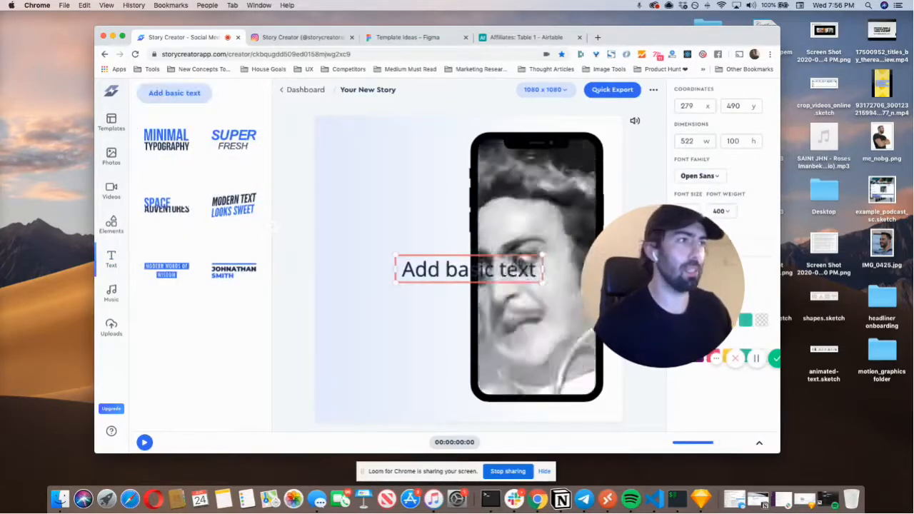
pyautogui.moveTo(472, 270); pyautogui.dragTo(397, 189)
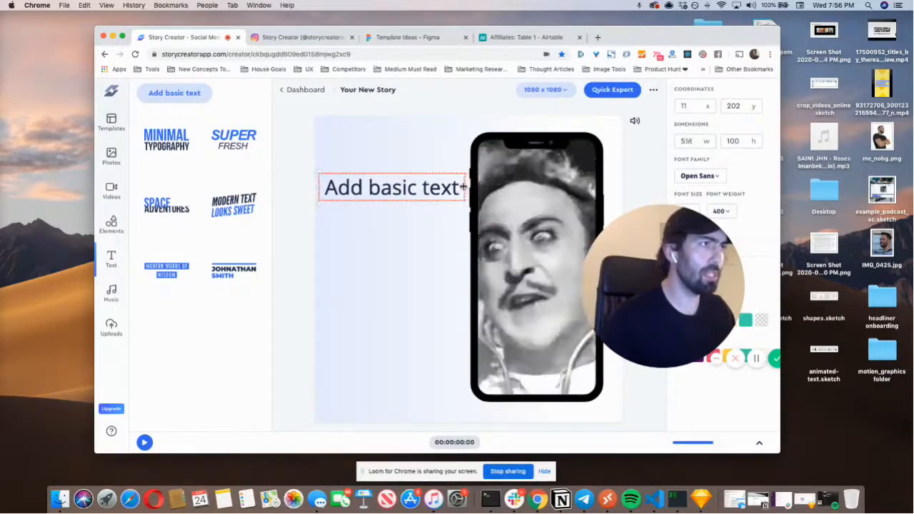
pyautogui.moveTo(466, 187); pyautogui.dragTo(458, 187)
pyautogui.moveTo(393, 190); pyautogui.dragTo(395, 190)
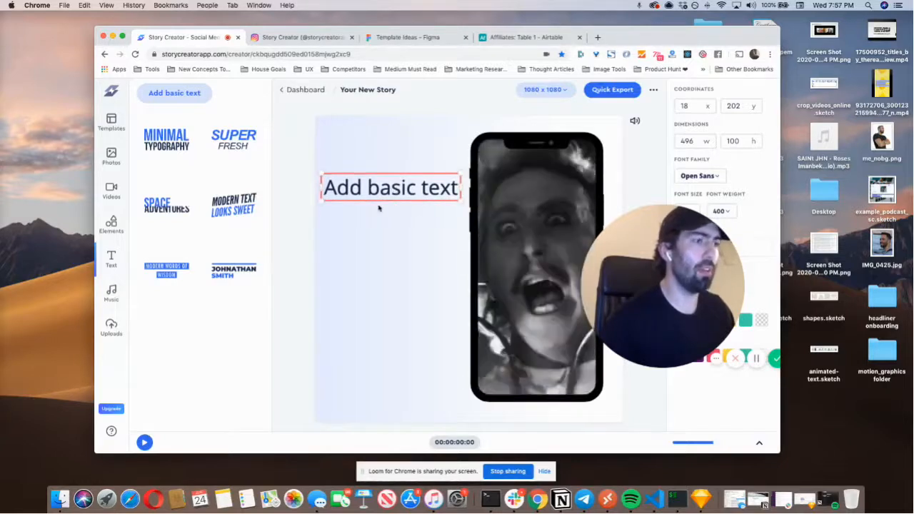
# - Replace the placeholder text with "HOW TO ADD A GIF TO AN IPHONE" and narrow its box to about 464 wide
pyautogui.doubleClick(384, 187)
pyautogui.hotkey('ctrl', 'a')
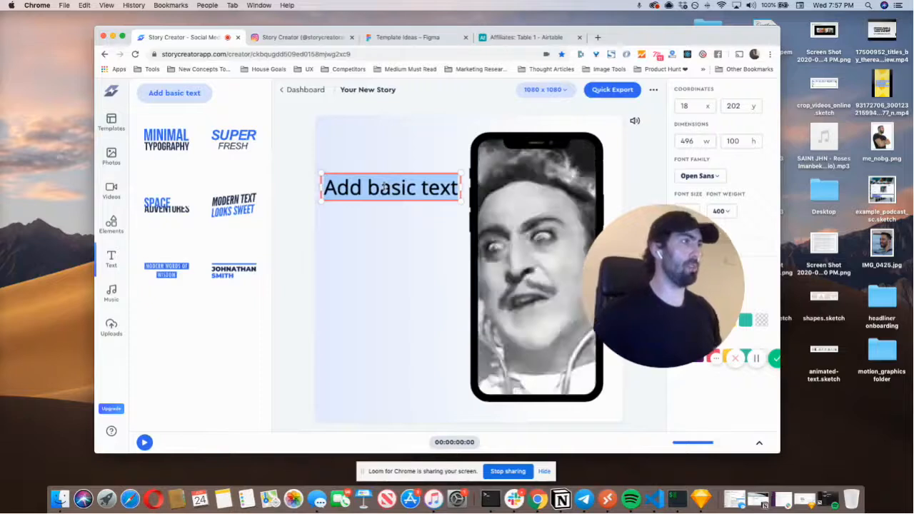
pyautogui.write('HOW')
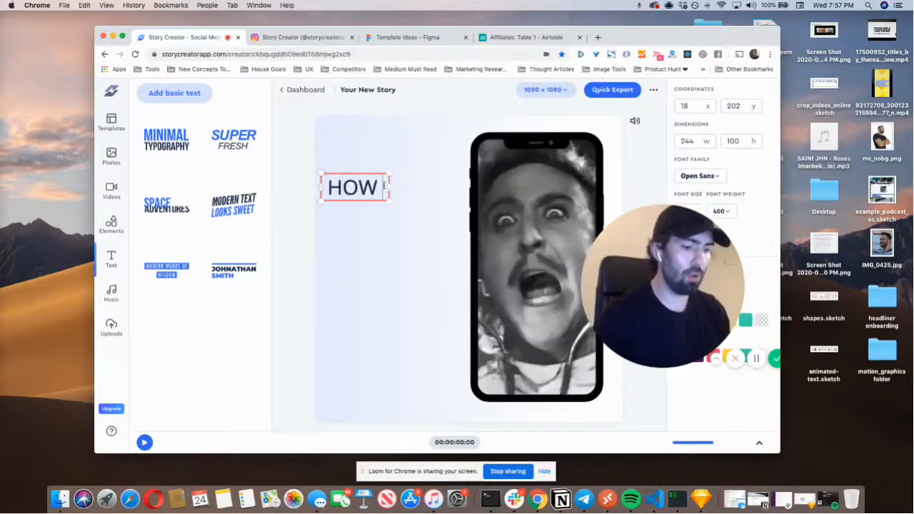
pyautogui.write(' TO ADD A')
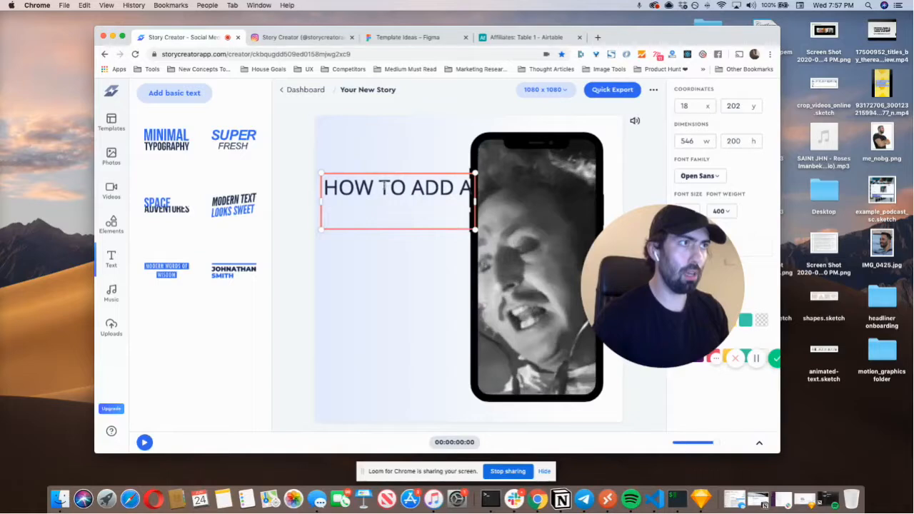
pyautogui.write('F TO AN I')
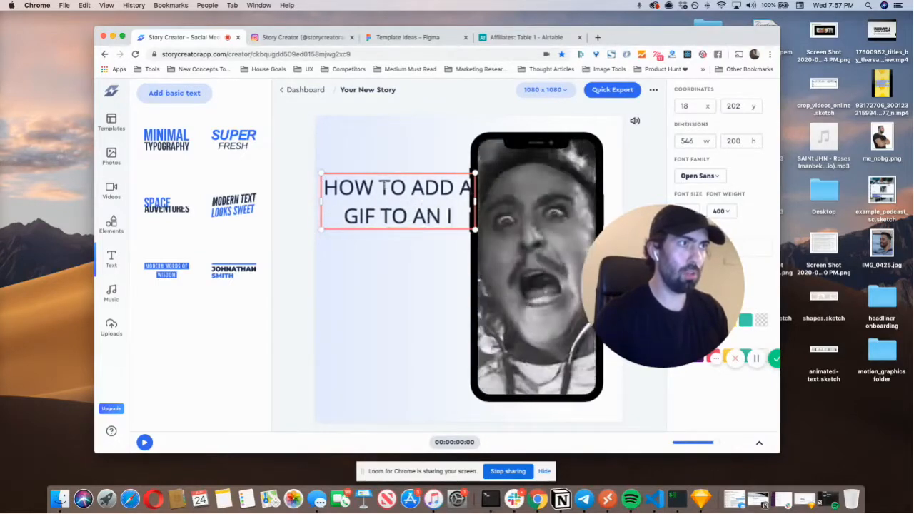
pyautogui.write('N')
pyautogui.press('BackSpace')
pyautogui.press('BackSpace')
pyautogui.write('IPHONE')
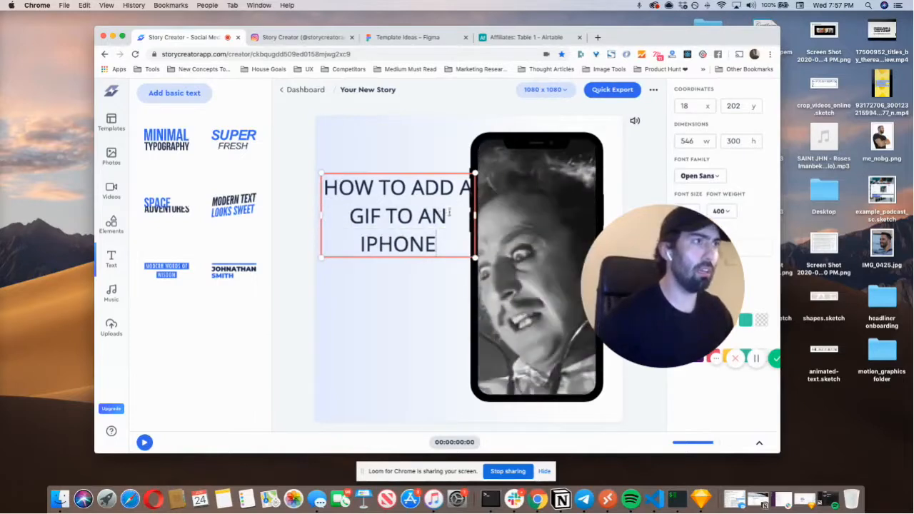
pyautogui.moveTo(472, 216); pyautogui.dragTo(451, 215)
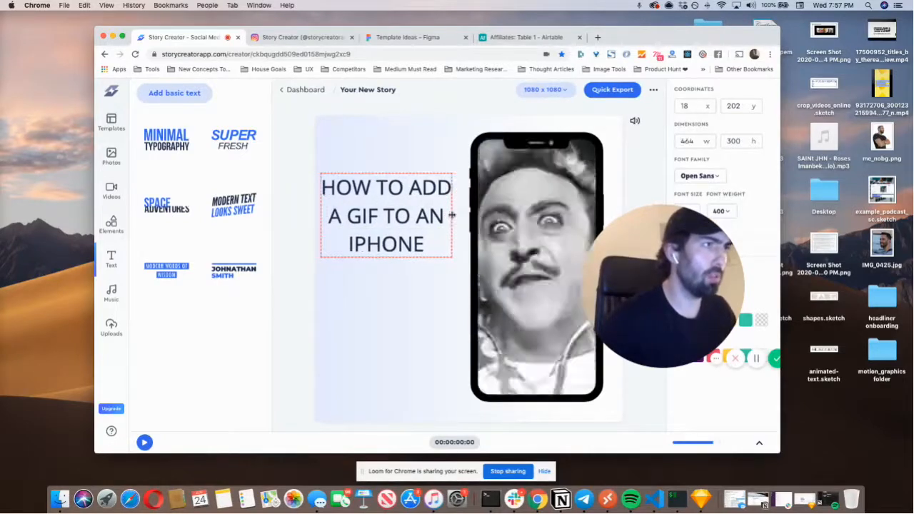
# - Left-align the headline text and set its line height to 1.6
pyautogui.moveTo(667, 280); pyautogui.dragTo(203, 316)
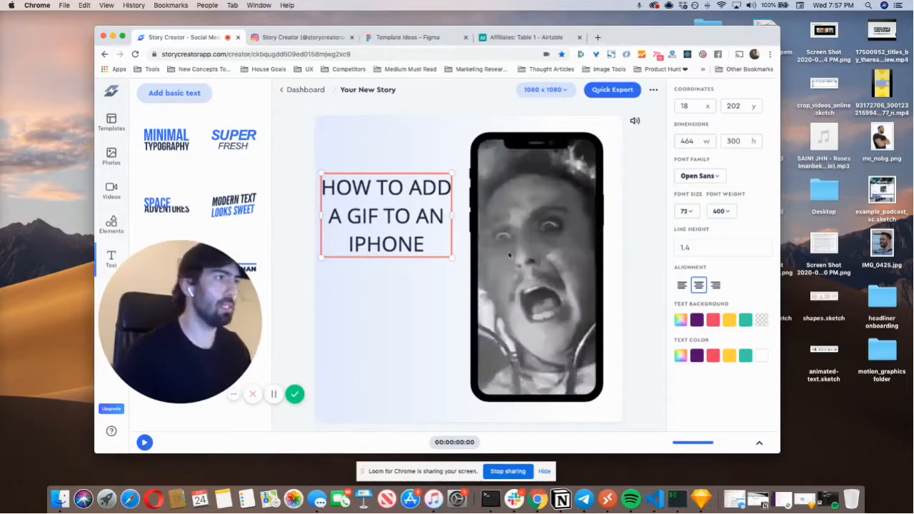
pyautogui.click(683, 286)
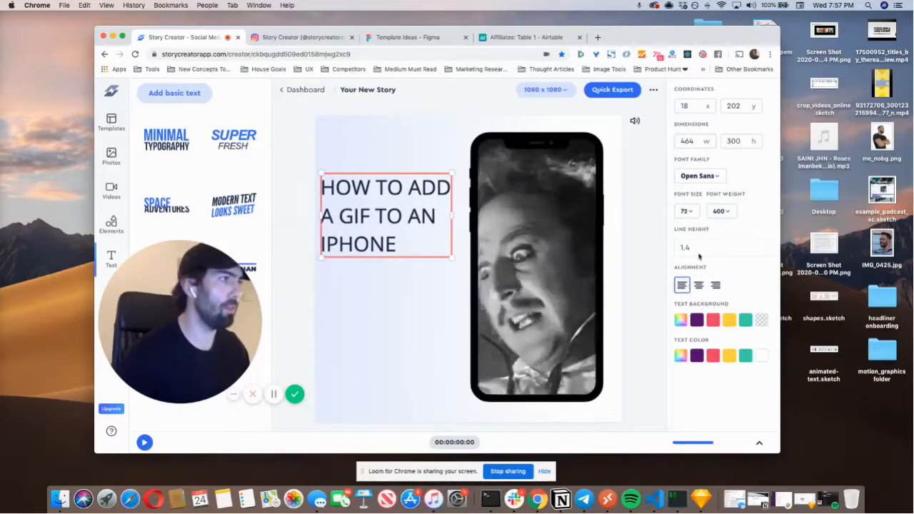
pyautogui.click(764, 246)
pyautogui.click(763, 245)
pyautogui.click(764, 246)
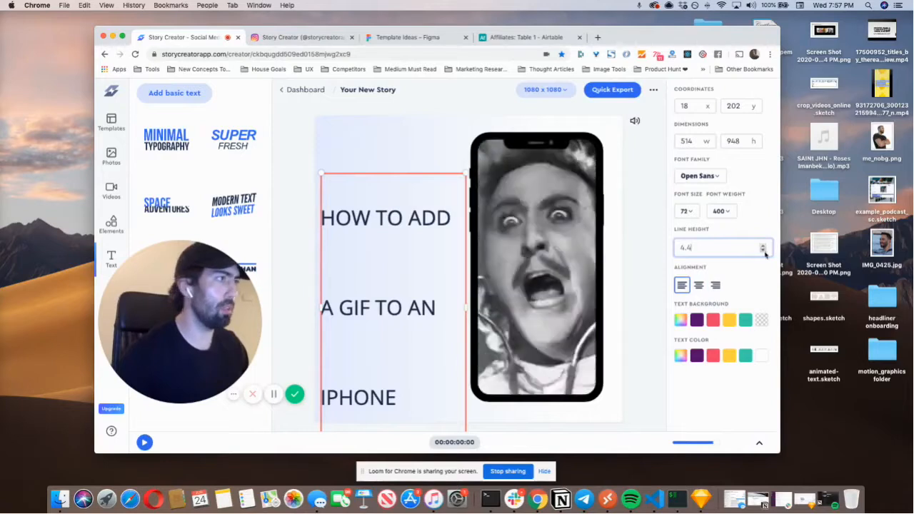
pyautogui.click(764, 251)
pyautogui.click(763, 250)
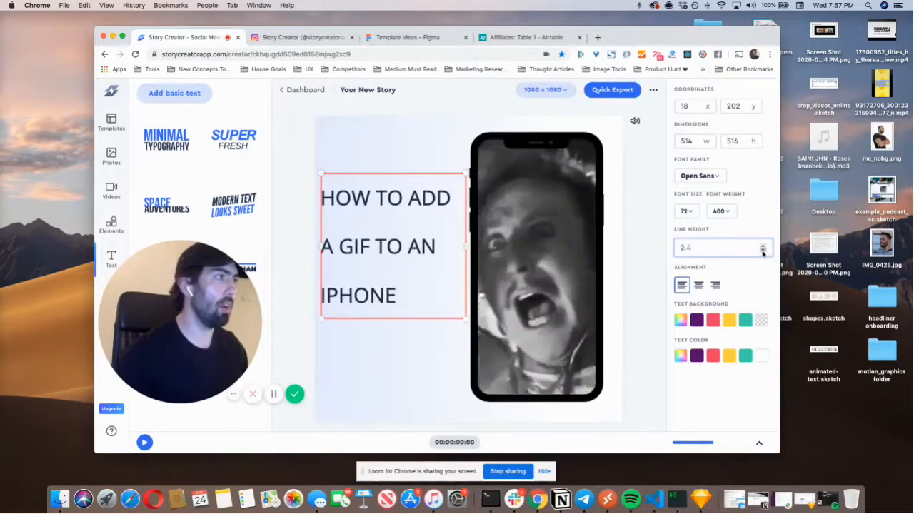
pyautogui.click(763, 251)
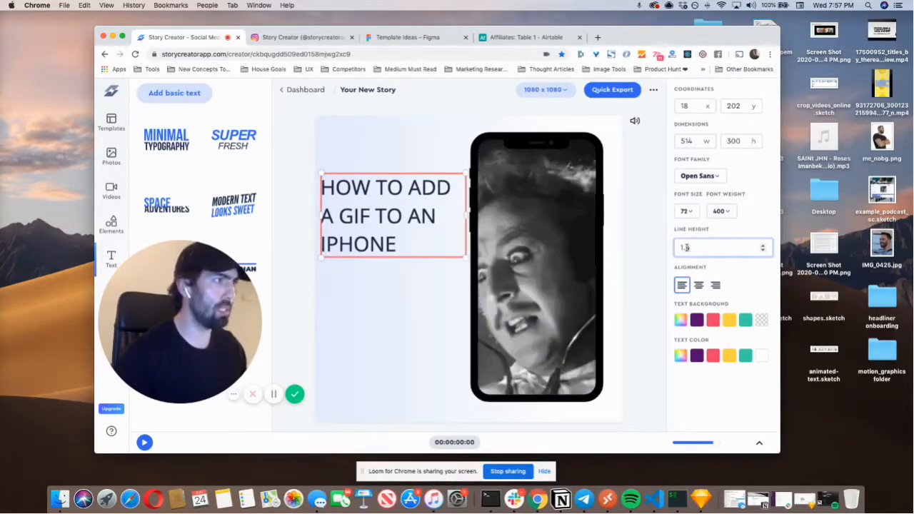
pyautogui.write('6')
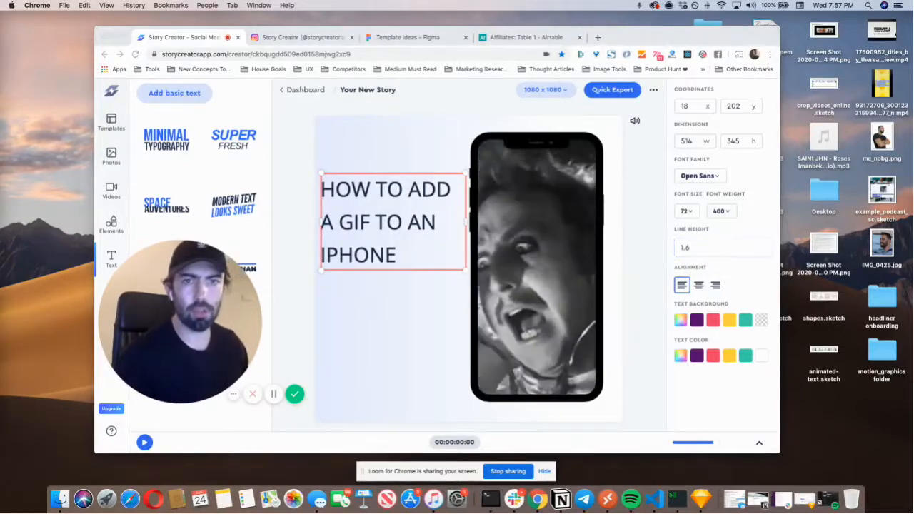
# - Give the headline a fully opaque blue #326BF1 text background and white text color
pyautogui.click(681, 320)
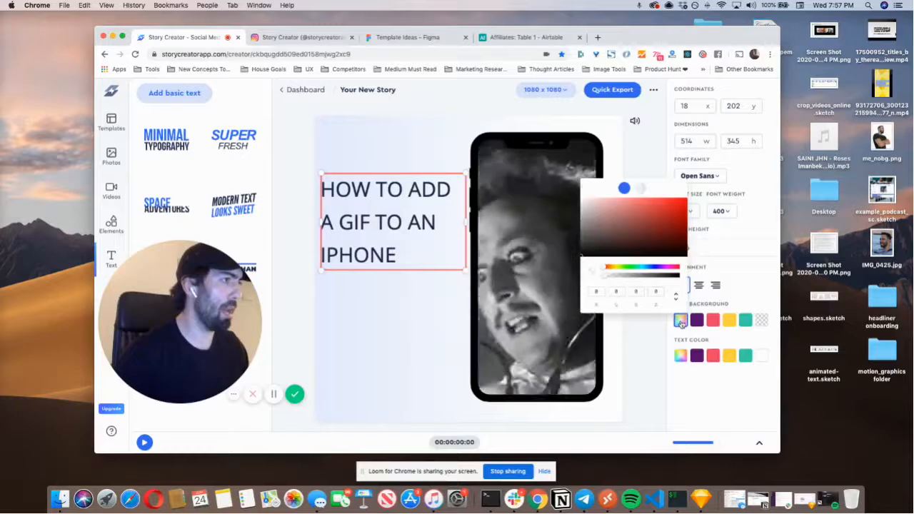
pyautogui.moveTo(608, 282); pyautogui.dragTo(682, 280)
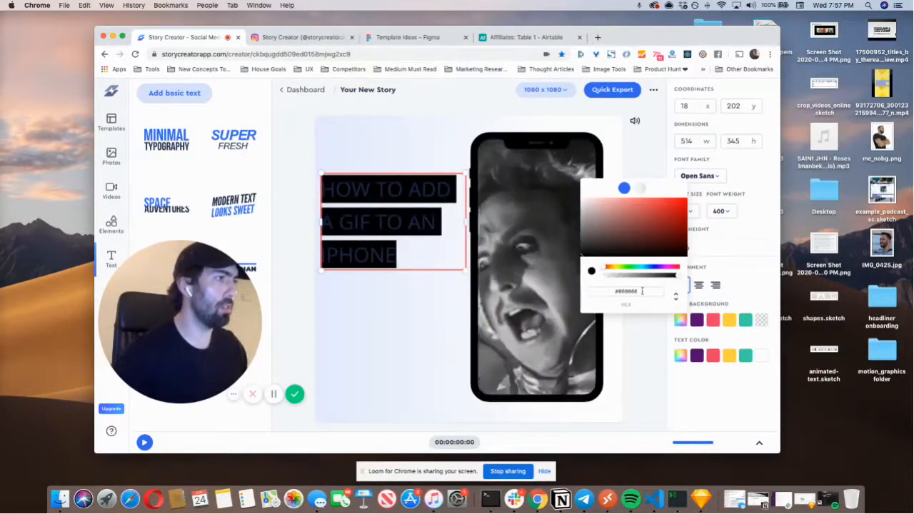
pyautogui.write('#326BF1')
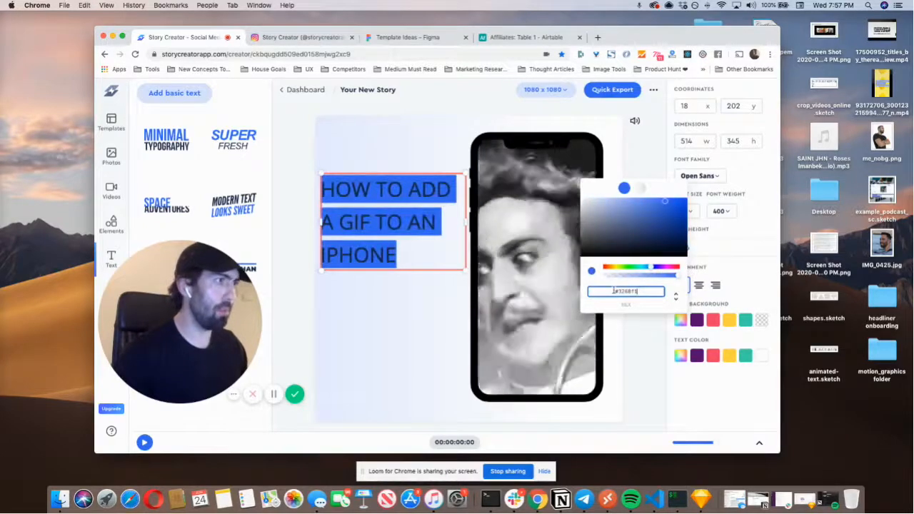
pyautogui.click(761, 359)
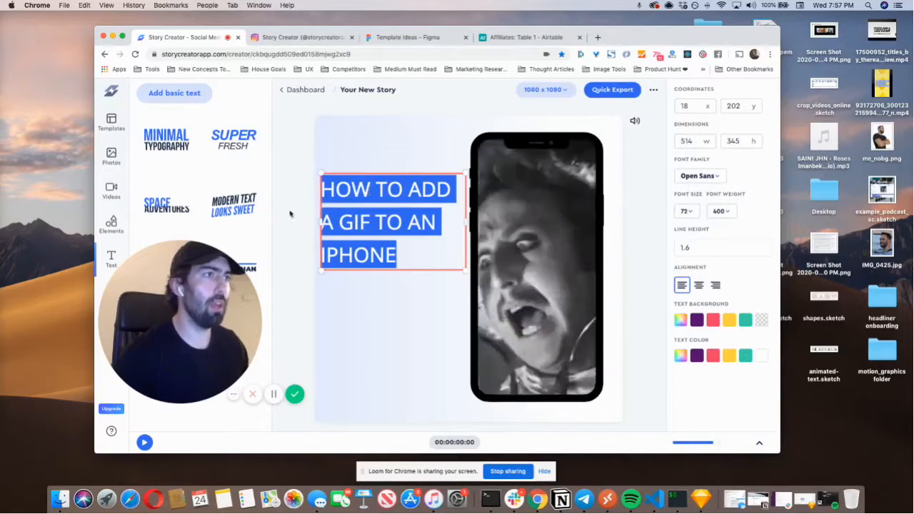
# - Set the headline's font weight to 800 and move it down to about the board's vertical middle
pyautogui.click(718, 211)
pyautogui.click(689, 289)
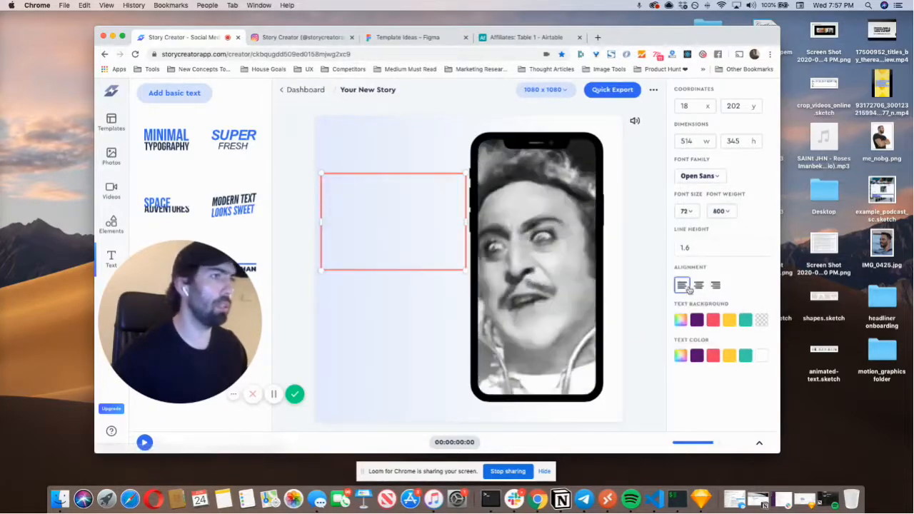
pyautogui.moveTo(359, 204); pyautogui.dragTo(360, 258)
pyautogui.moveTo(464, 292); pyautogui.dragTo(463, 293)
pyautogui.moveTo(386, 250); pyautogui.dragTo(383, 243)
pyautogui.click(307, 237)
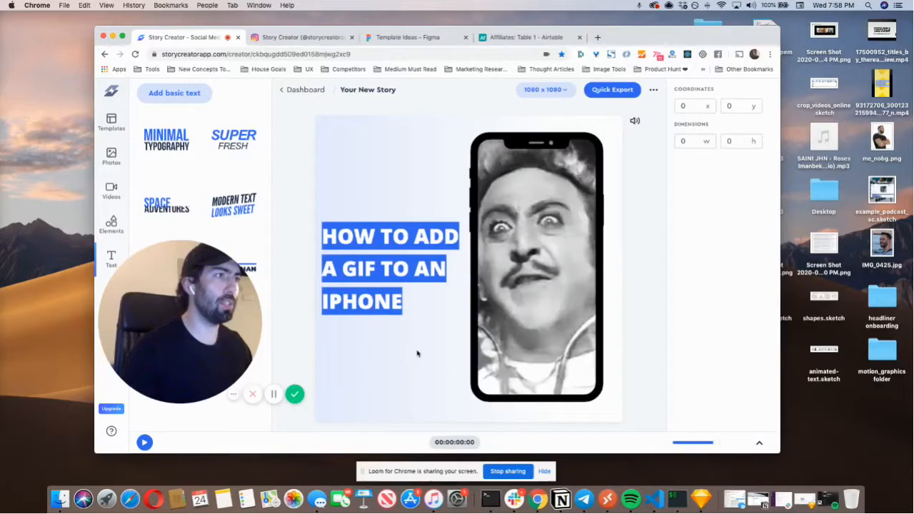
# - Expand the timeline and add the Style 1 progress bar element to the board
pyautogui.click(760, 443)
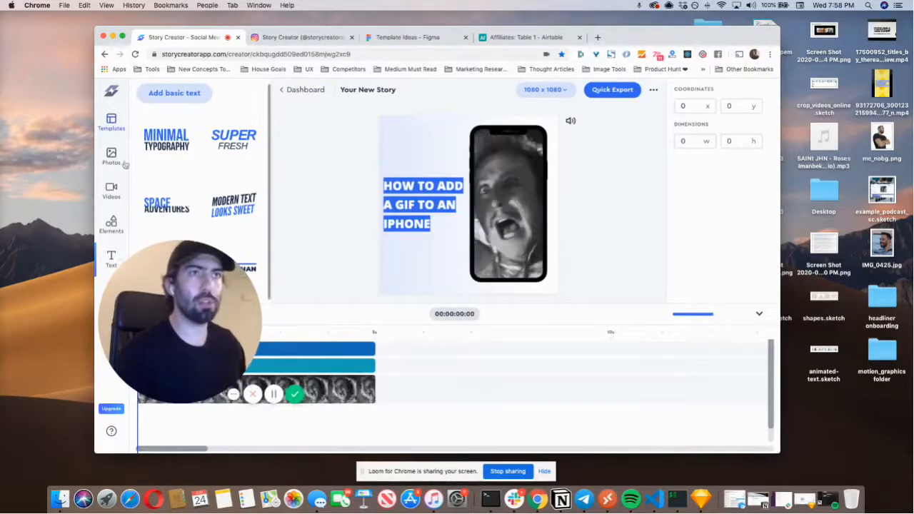
pyautogui.click(113, 223)
pyautogui.click(198, 127)
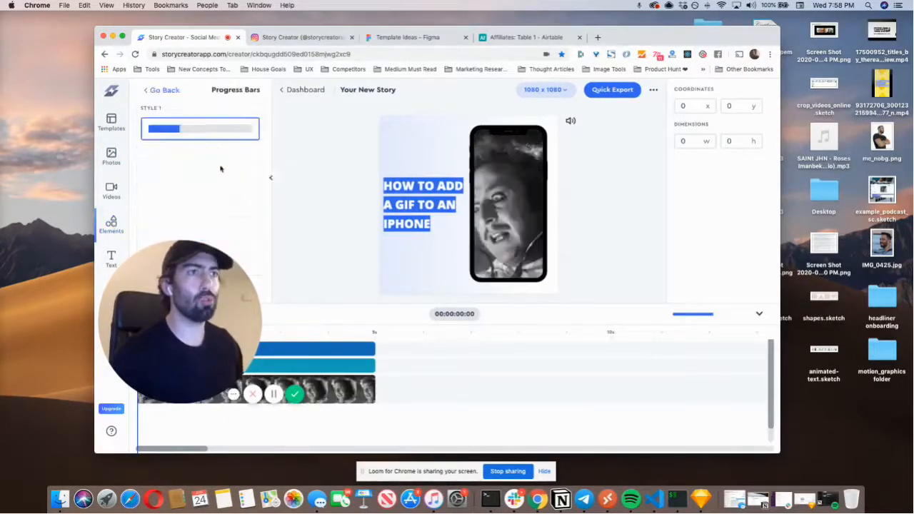
pyautogui.click(192, 134)
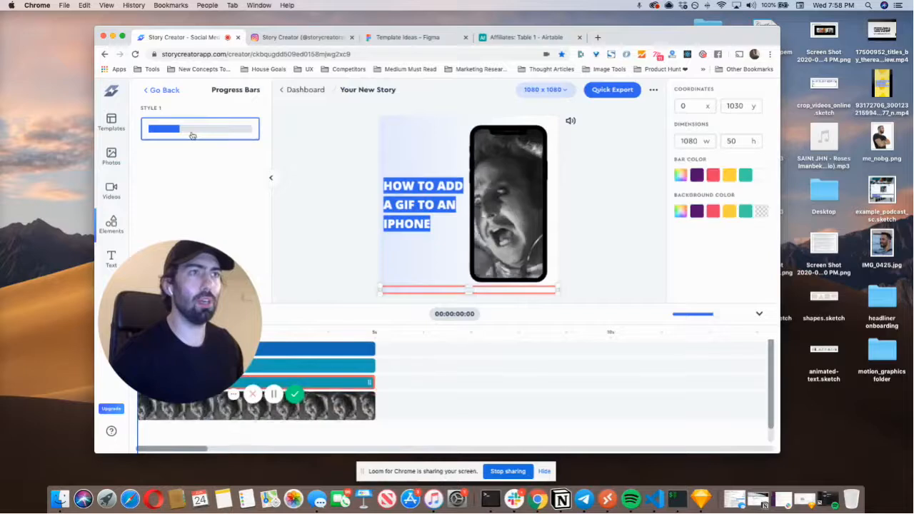
# - Reduce the progress bar's height to about 32, keeping it at the board's bottom edge, and preview its fill along the timeline
pyautogui.click(311, 333)
pyautogui.moveTo(311, 334); pyautogui.dragTo(268, 333)
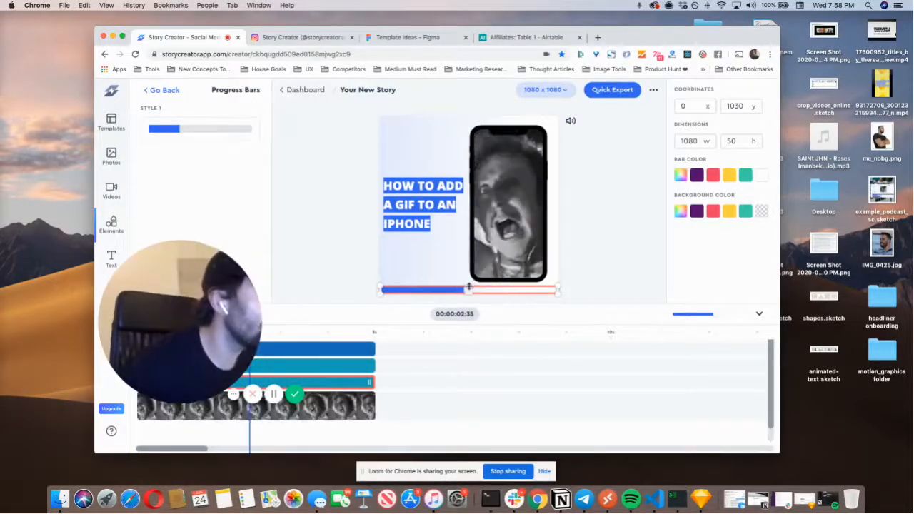
pyautogui.moveTo(467, 289); pyautogui.dragTo(468, 293)
pyautogui.click(307, 334)
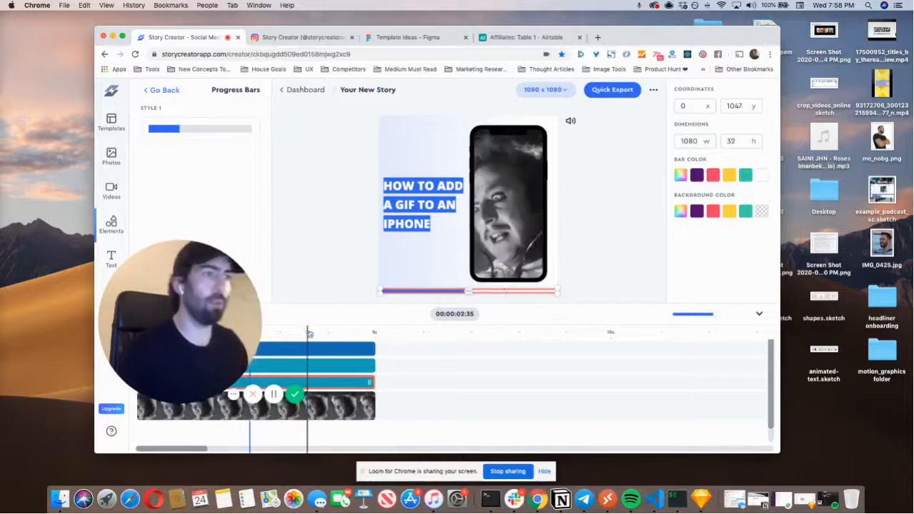
pyautogui.moveTo(307, 335)
pyautogui.mouseDown()
pyautogui.moveTo(331, 335)
pyautogui.moveTo(316, 334)
pyautogui.mouseUp()
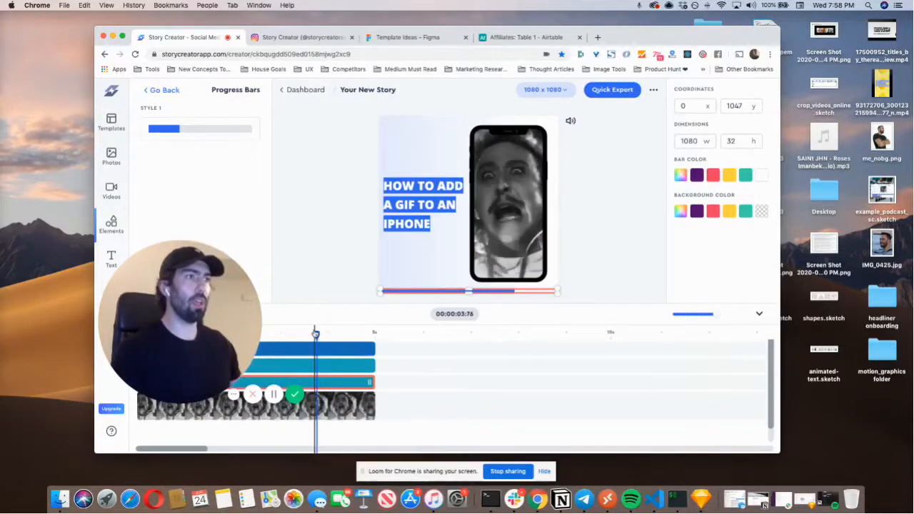
pyautogui.click(307, 234)
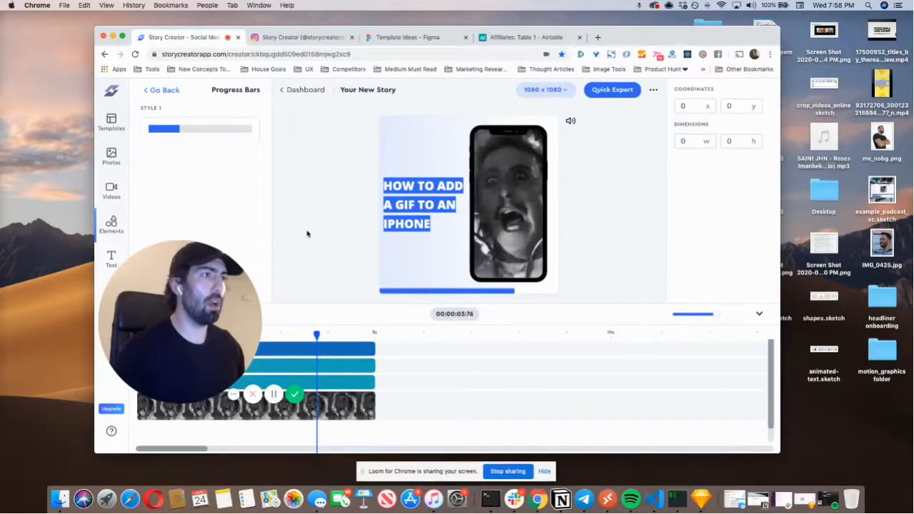
# - Add the third motion graphic to the board and move the playhead to 00:00:00:24 to preview it
pyautogui.click(159, 91)
pyautogui.moveTo(227, 270); pyautogui.dragTo(741, 268)
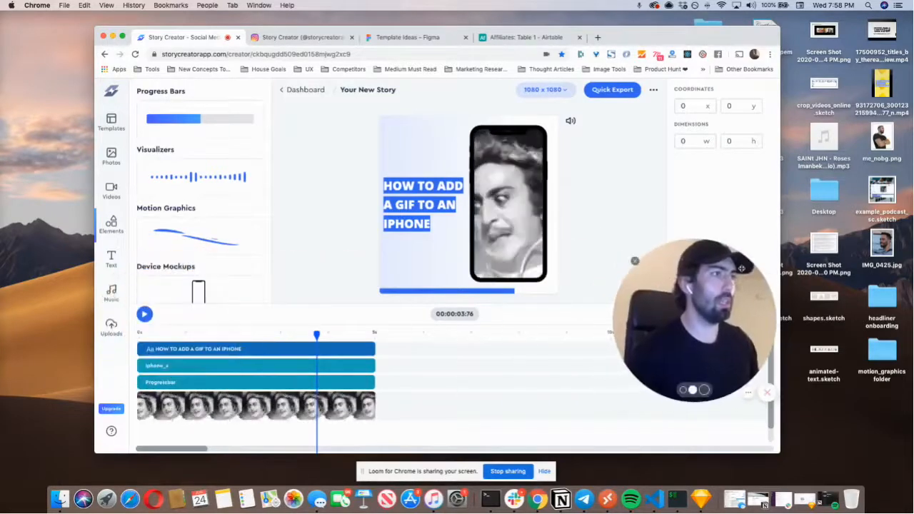
pyautogui.scroll(-3, 239, 232)
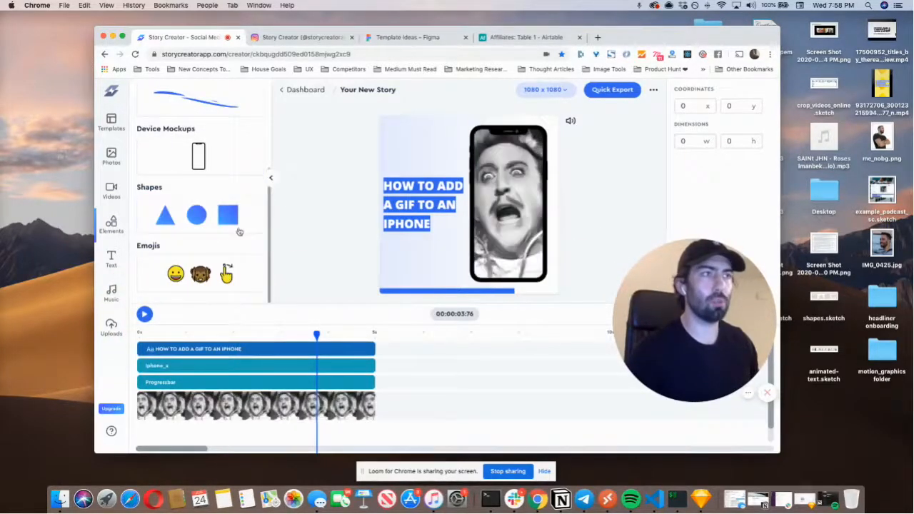
pyautogui.scroll(2, 239, 231)
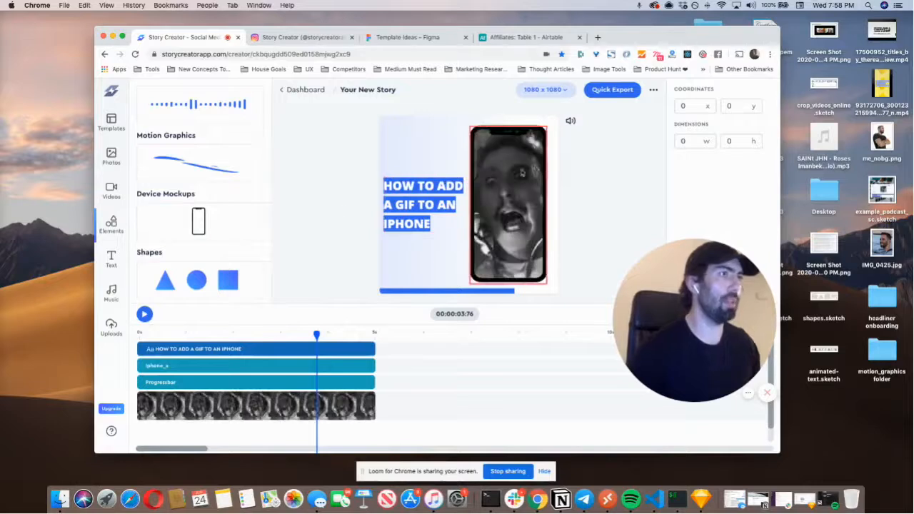
pyautogui.click(187, 164)
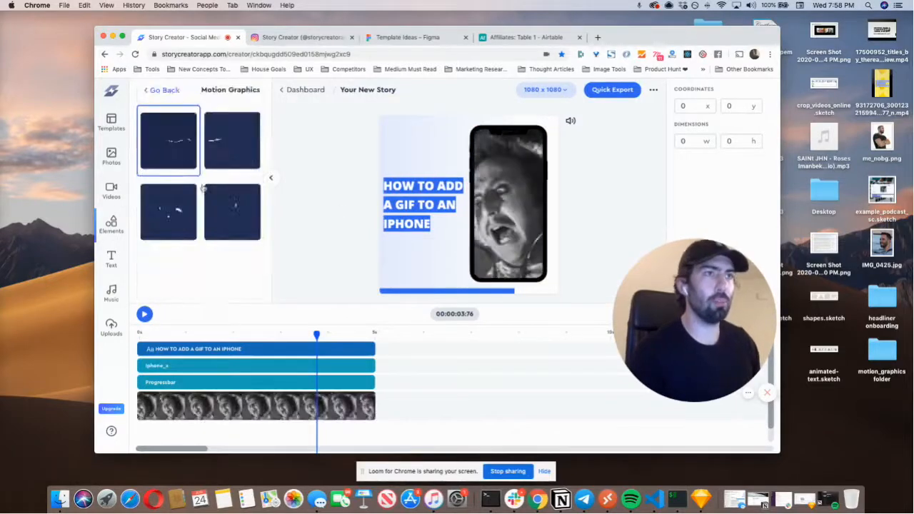
pyautogui.click(183, 210)
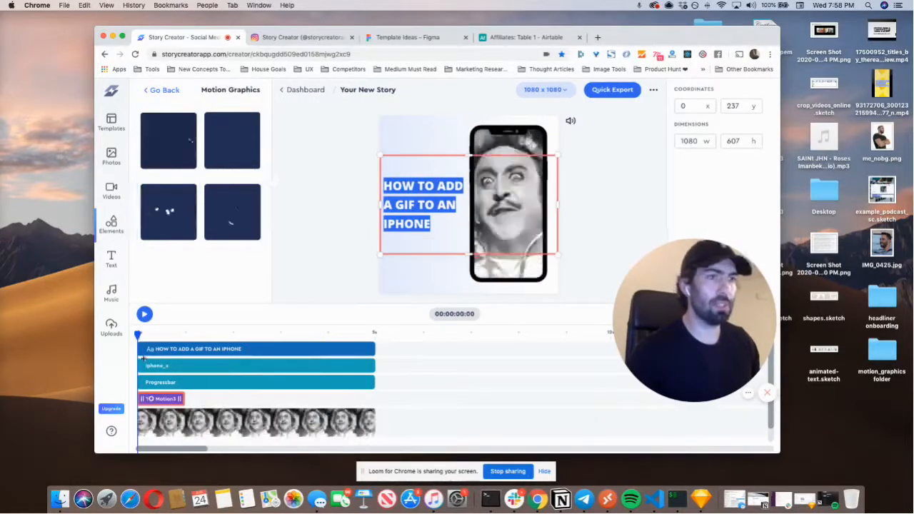
pyautogui.moveTo(137, 335); pyautogui.dragTo(149, 335)
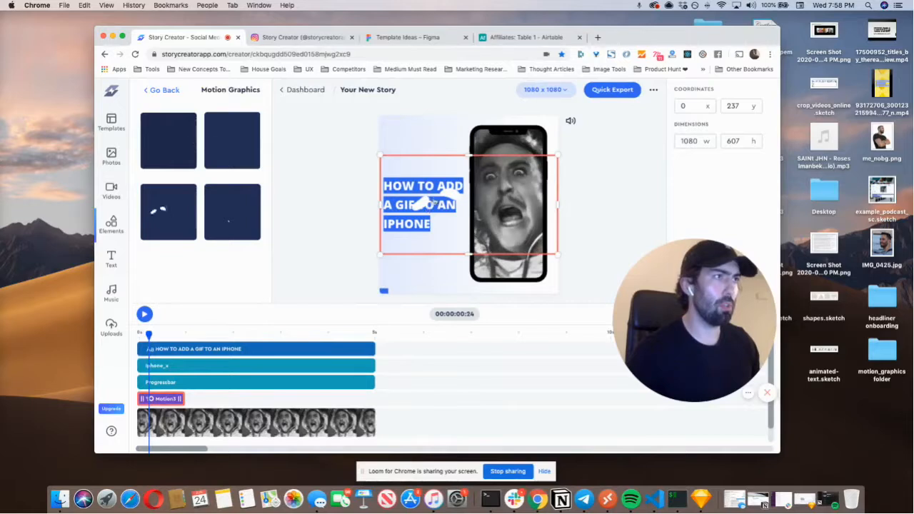
# - Narrow the motion graphic to about 420 wide, place it over the phone's screen at about x 573, y 238, and play the preview
pyautogui.moveTo(443, 206); pyautogui.dragTo(519, 219)
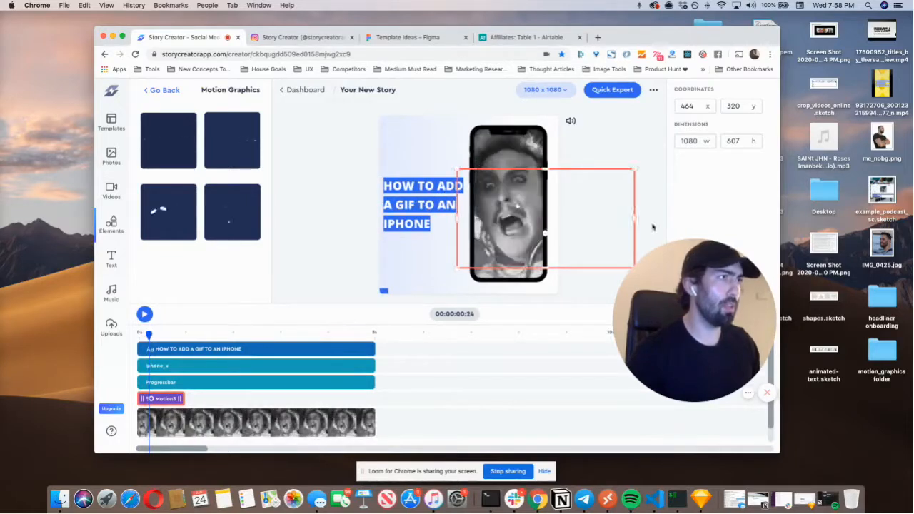
pyautogui.moveTo(633, 218); pyautogui.dragTo(544, 209)
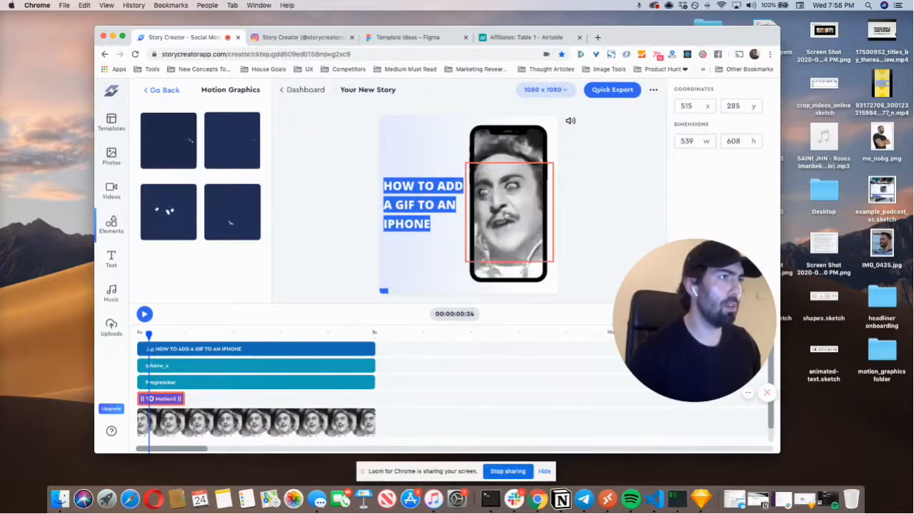
pyautogui.moveTo(149, 335)
pyautogui.mouseDown()
pyautogui.moveTo(163, 335)
pyautogui.moveTo(144, 335)
pyautogui.mouseUp()
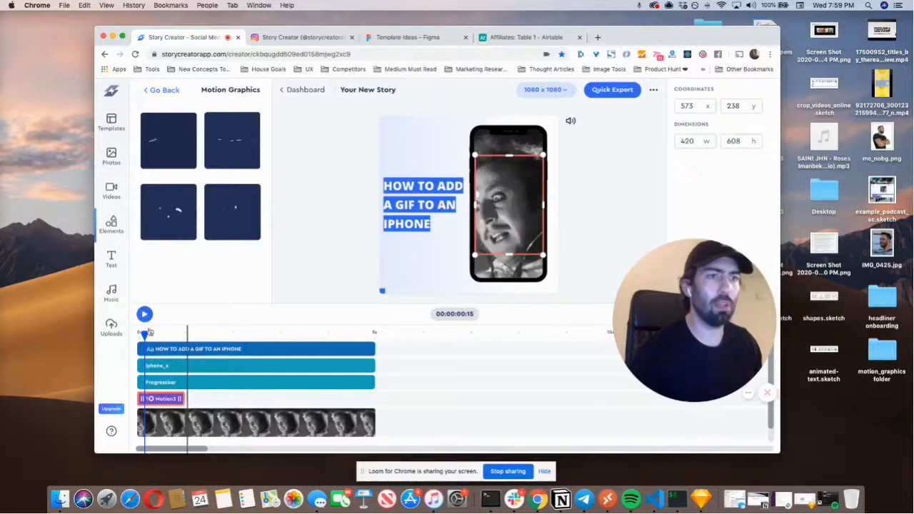
pyautogui.click(144, 314)
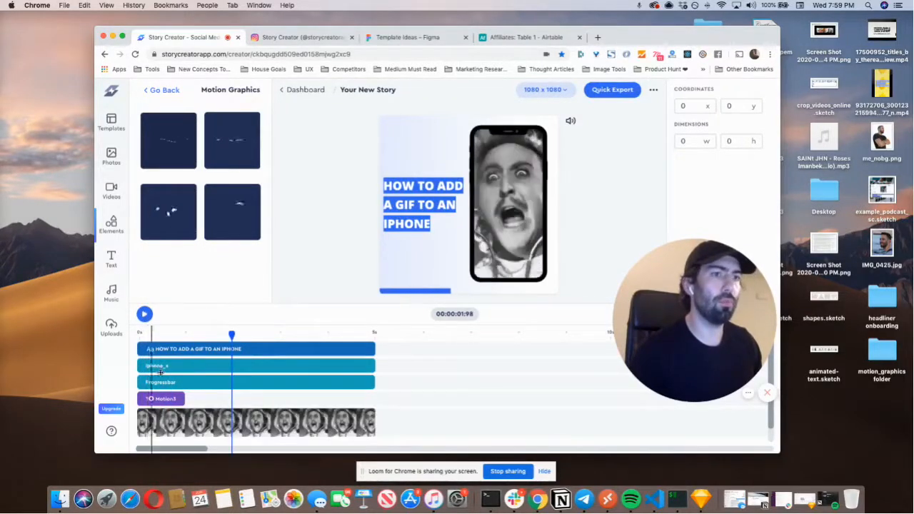
# - Duplicate the Motion3 clip twice so three copies run back to back, and play the story from the start
pyautogui.click(160, 399)
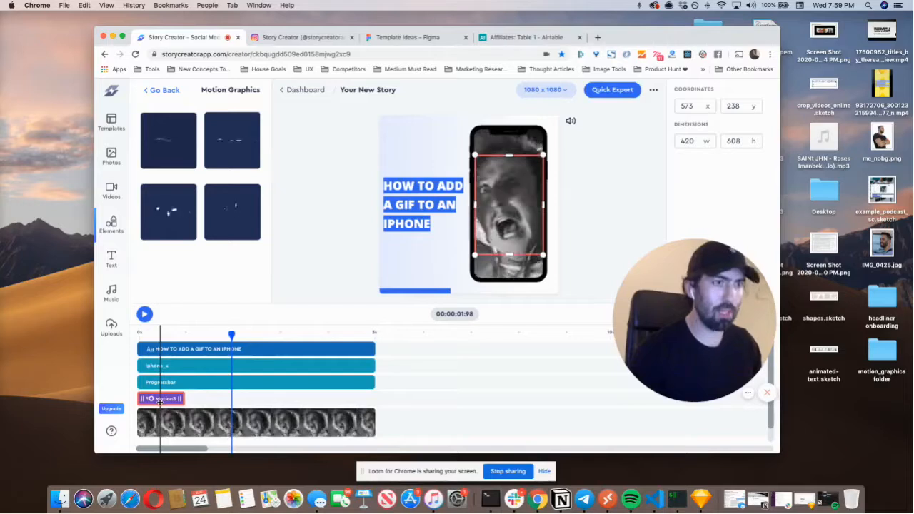
pyautogui.press('super+v')
pyautogui.press('super+v')
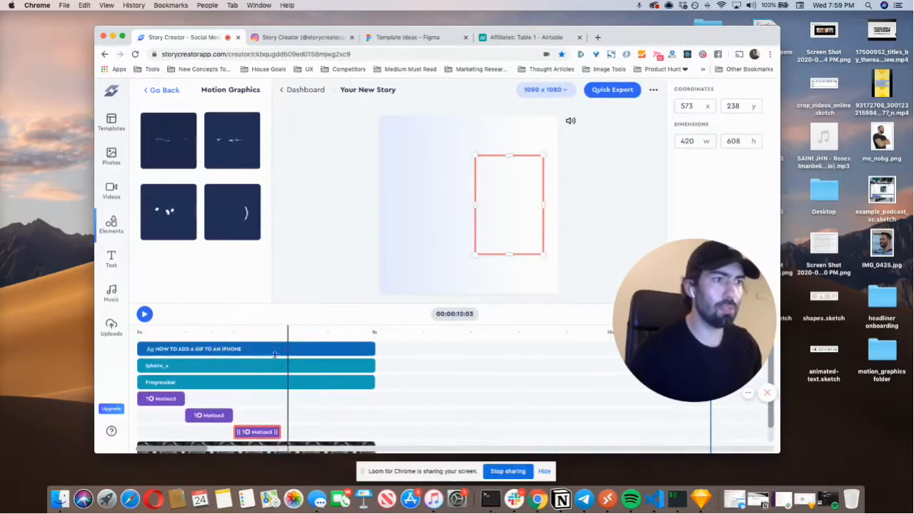
pyautogui.click(249, 334)
pyautogui.moveTo(249, 335); pyautogui.dragTo(112, 330)
pyautogui.click(145, 314)
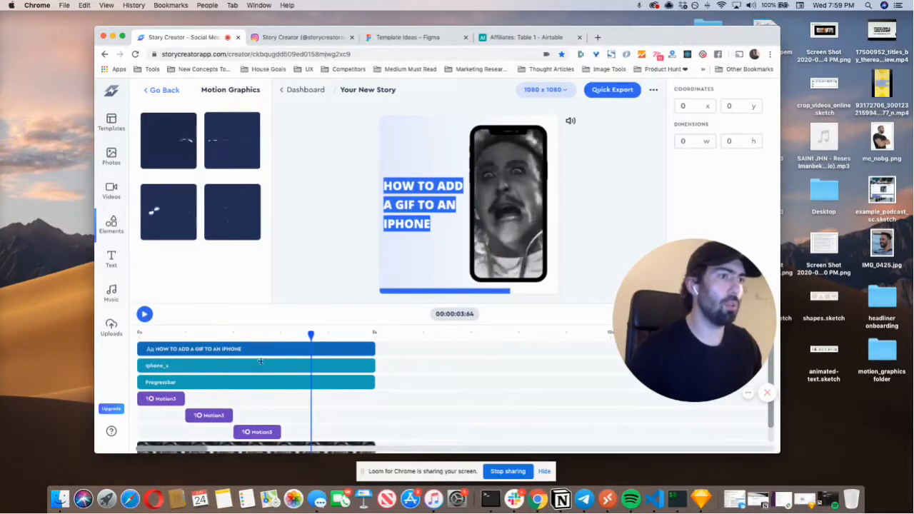
# - Go back to the elements overview and delete the GIF clip from the timeline
pyautogui.scroll(-1, 261, 362)
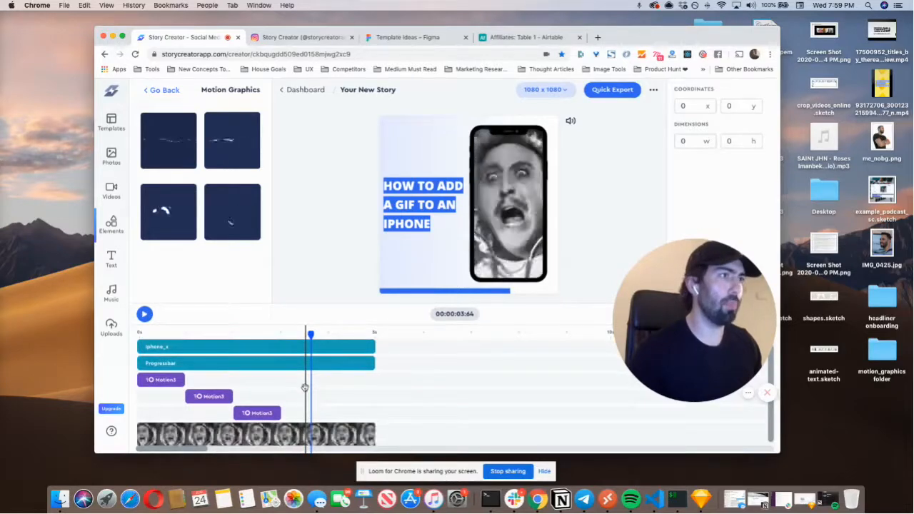
pyautogui.scroll(1, 305, 386)
pyautogui.click(161, 90)
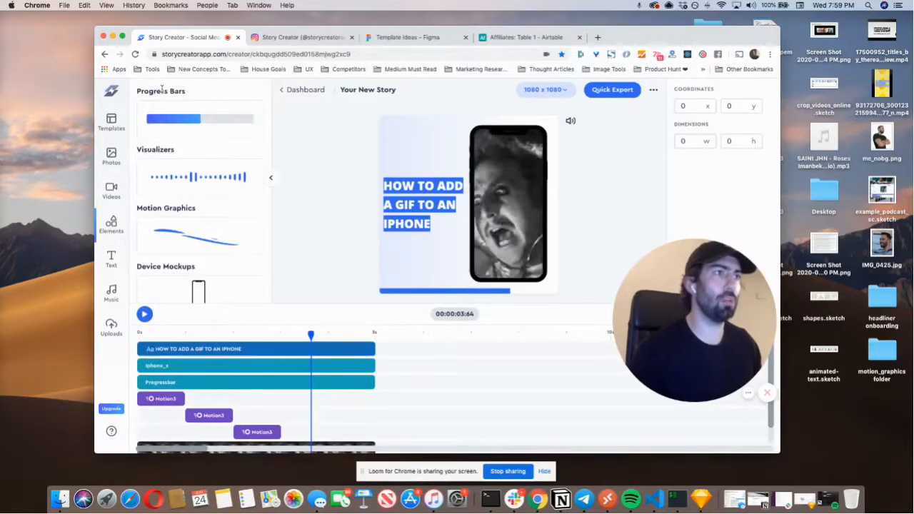
pyautogui.scroll(-1, 304, 388)
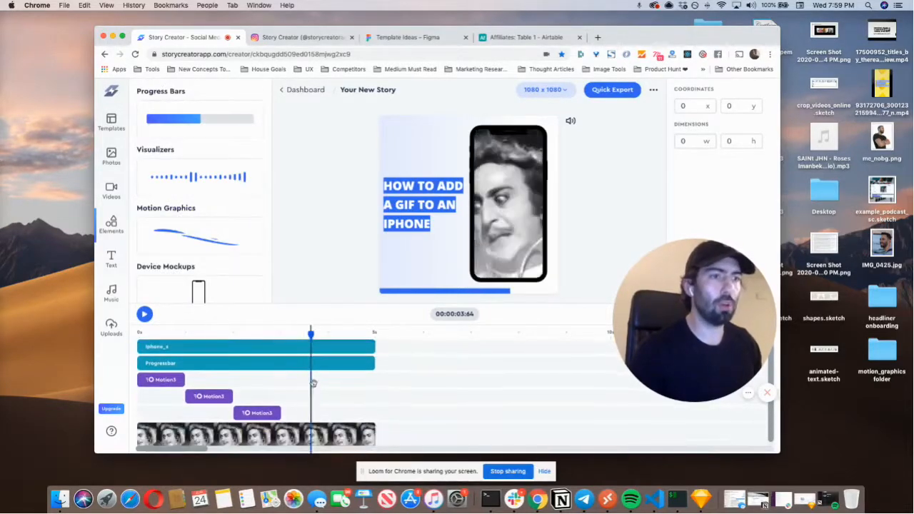
pyautogui.click(300, 434)
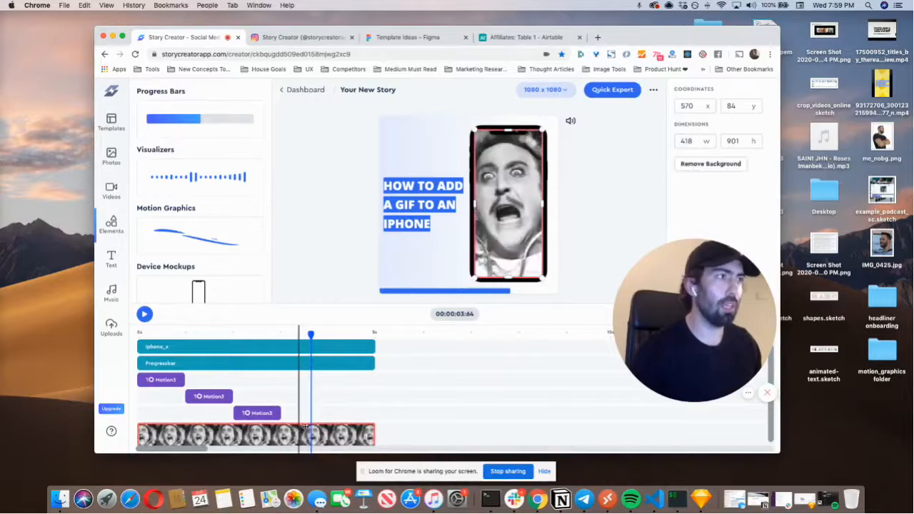
pyautogui.press('BackSpace')
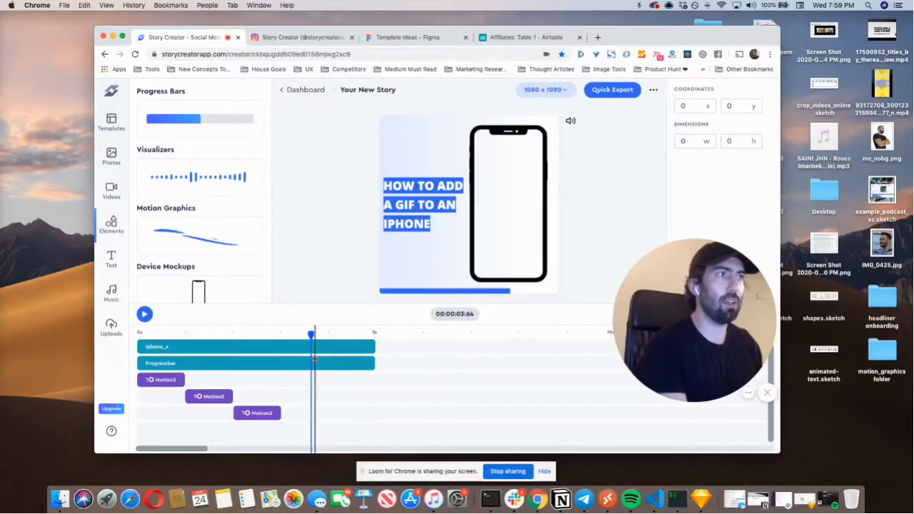
# - Browse the uploaded media, add the stock photo of the orange drink, and move it to about x 161, y 176
pyautogui.click(111, 326)
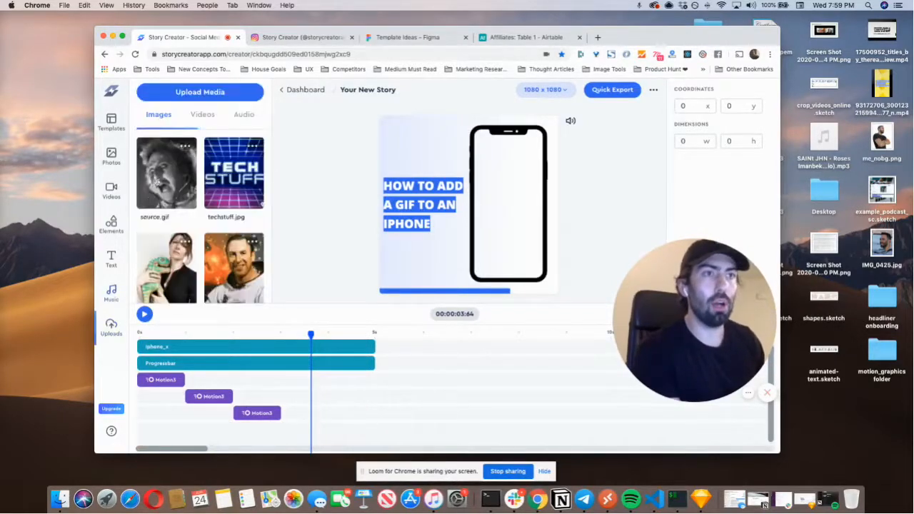
pyautogui.click(202, 115)
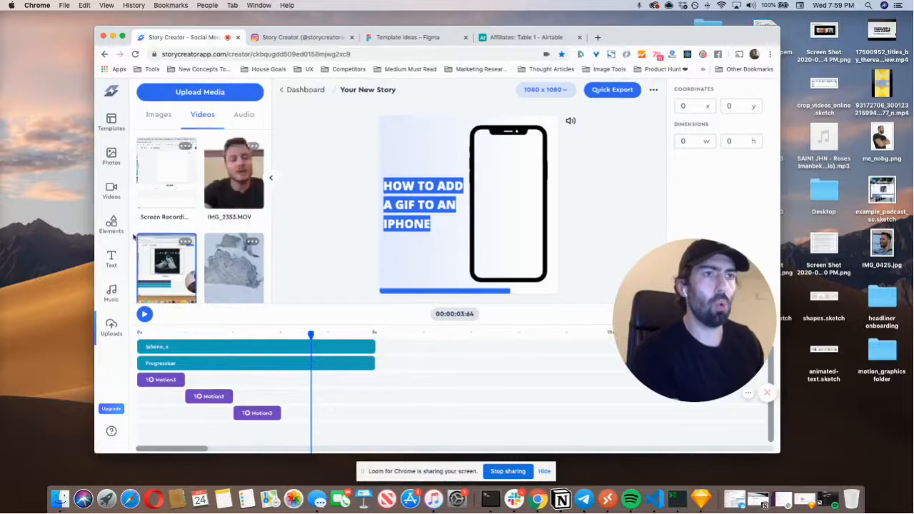
pyautogui.click(112, 151)
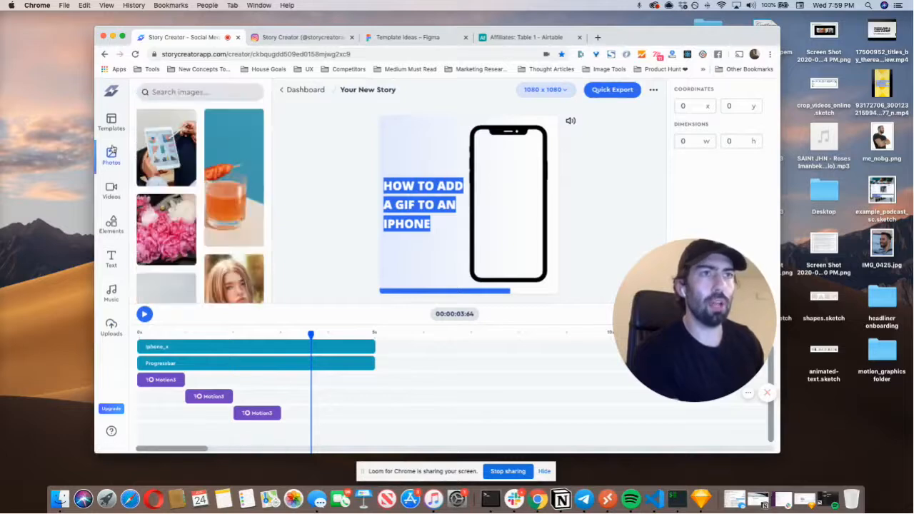
pyautogui.click(229, 175)
pyautogui.moveTo(422, 138); pyautogui.dragTo(449, 212)
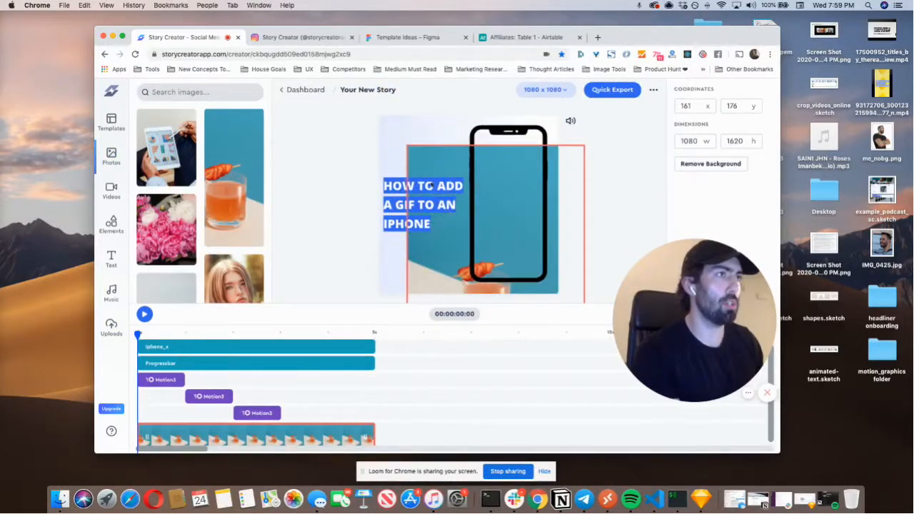
pyautogui.click(403, 154)
pyautogui.click(271, 435)
# - Shrink the drink photo's frame to about 585 x 1307 with its left edge at about x 562 on the phone's screen
pyautogui.moveTo(406, 145); pyautogui.dragTo(471, 131)
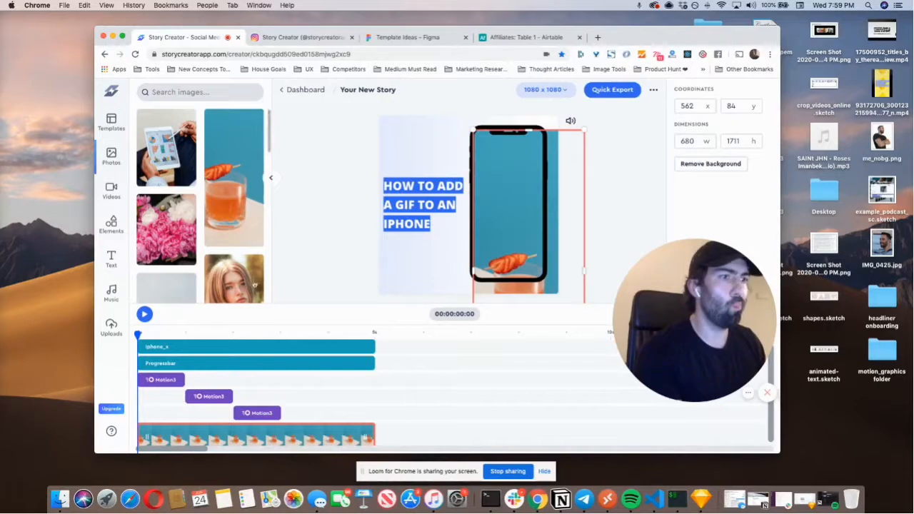
pyautogui.click(519, 231)
pyautogui.click(540, 286)
pyautogui.moveTo(543, 291)
pyautogui.mouseDown()
pyautogui.moveTo(535, 236)
pyautogui.moveTo(542, 291)
pyautogui.mouseUp()
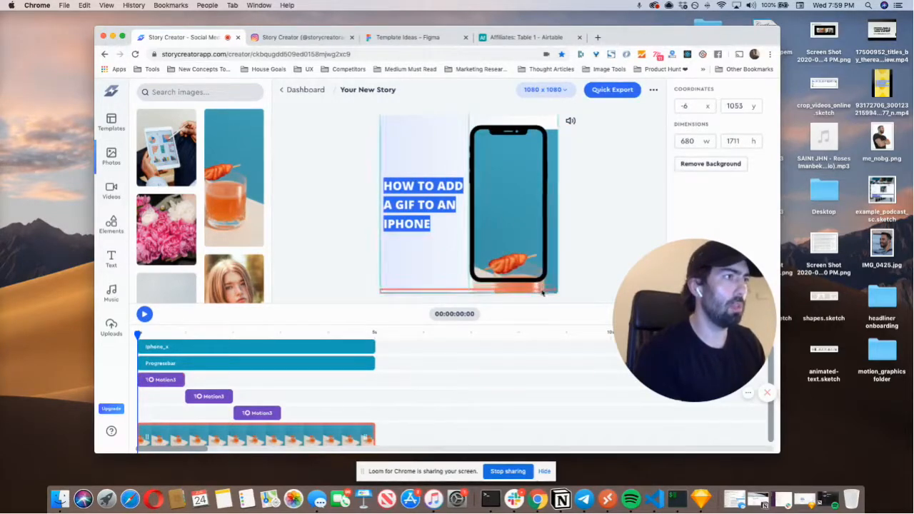
pyautogui.click(575, 148)
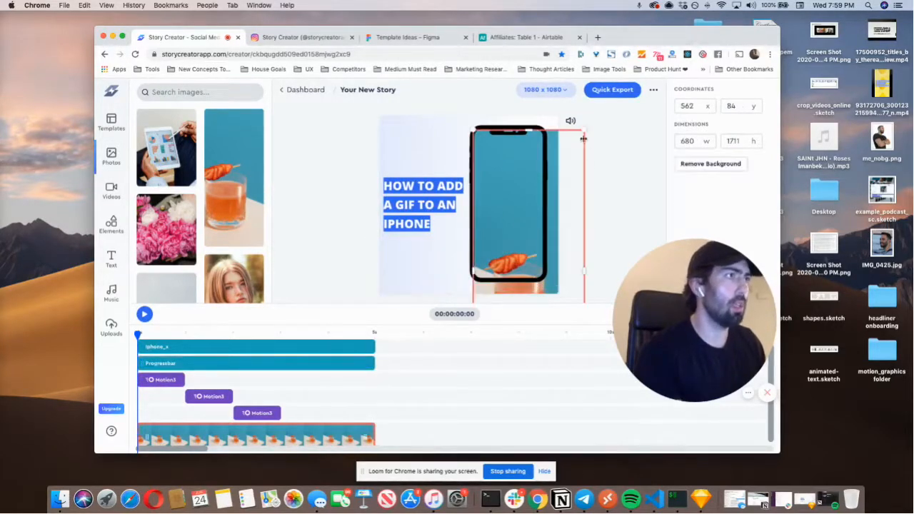
pyautogui.moveTo(585, 131); pyautogui.dragTo(559, 158)
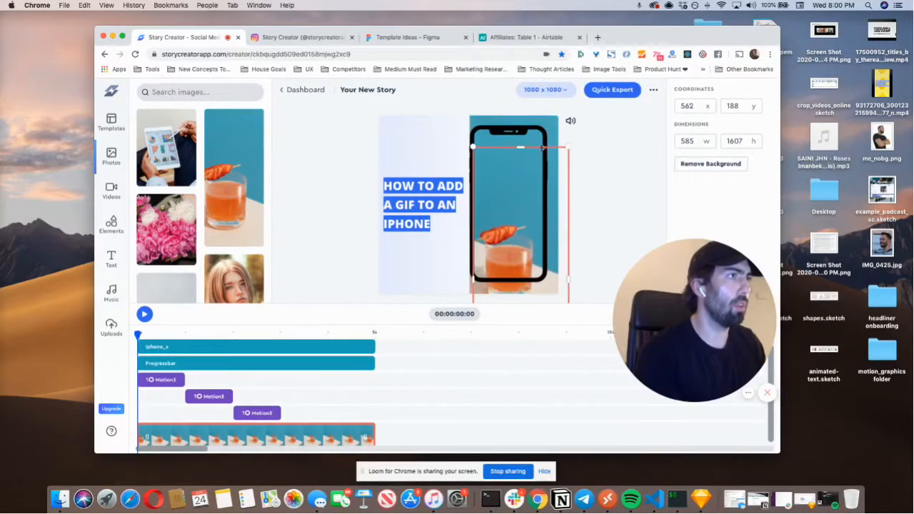
pyautogui.moveTo(522, 147); pyautogui.dragTo(542, 220)
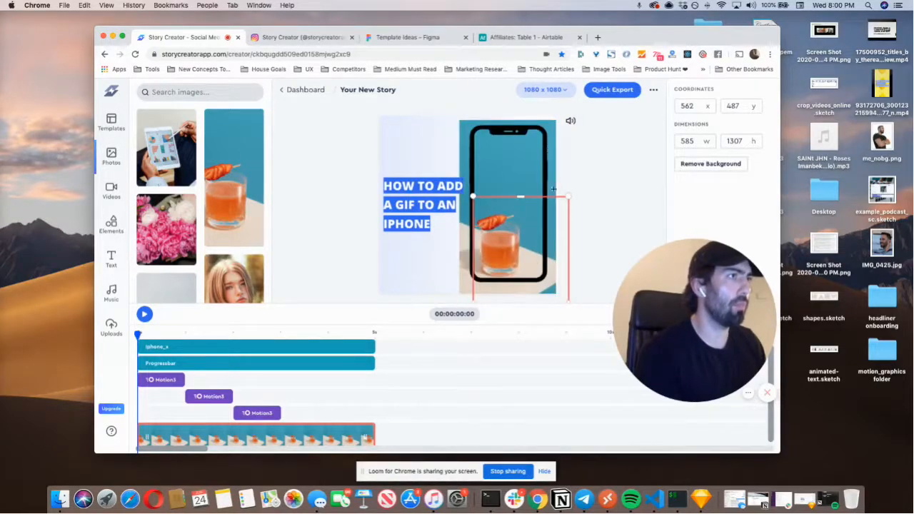
pyautogui.click(541, 136)
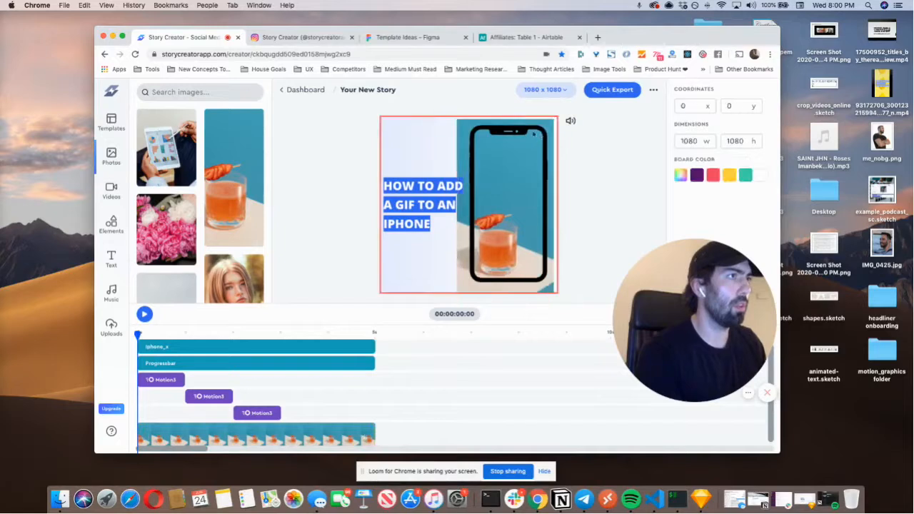
# - Fit the drink photo inside the phone's screen at about x 562, y 81, sized about 435 x 904
pyautogui.click(548, 128)
pyautogui.moveTo(505, 120); pyautogui.dragTo(472, 129)
pyautogui.moveTo(554, 128); pyautogui.dragTo(507, 193)
pyautogui.moveTo(522, 289); pyautogui.dragTo(524, 230)
pyautogui.click(507, 275)
pyautogui.click(312, 347)
pyautogui.click(310, 433)
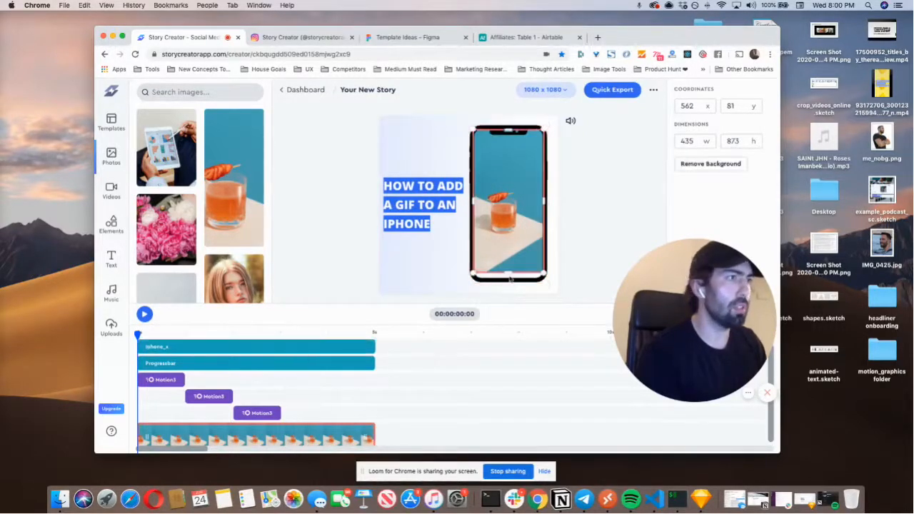
pyautogui.moveTo(508, 272); pyautogui.dragTo(509, 278)
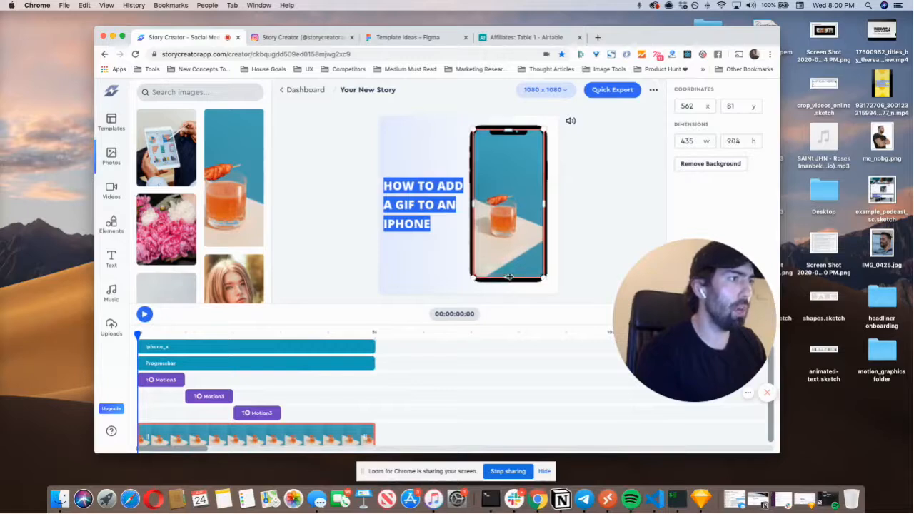
pyautogui.click(592, 244)
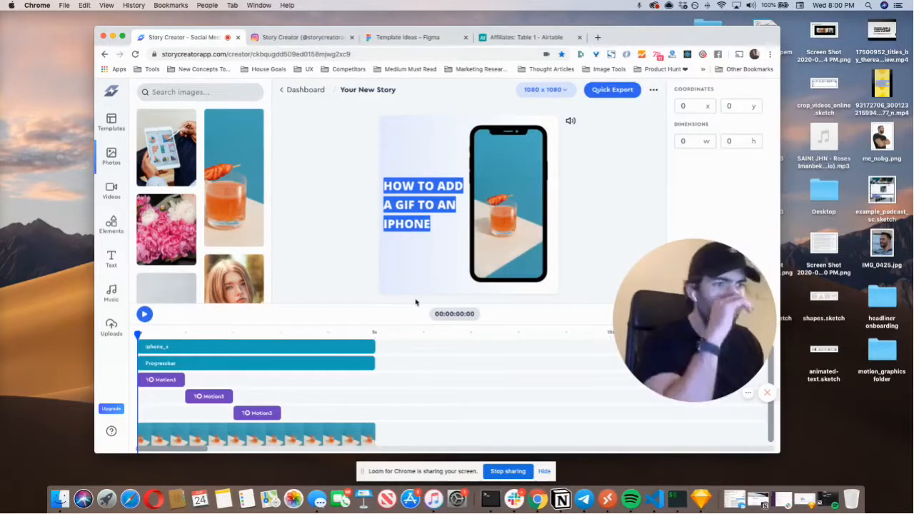
# - Trim the drink photo's clip to end at about 2.04 s, paste a copy right after it, and scrub back to preview
pyautogui.moveTo(375, 439); pyautogui.dragTo(227, 440)
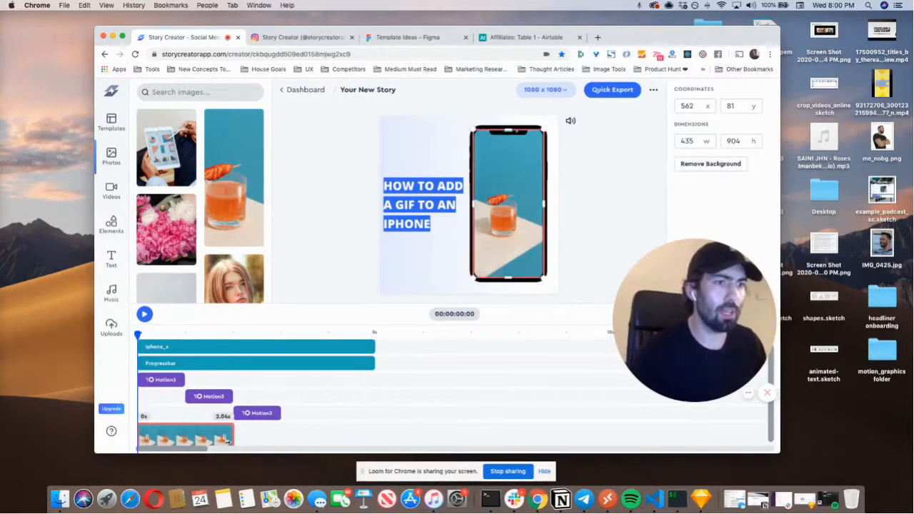
pyautogui.click(235, 440)
pyautogui.press('super+v')
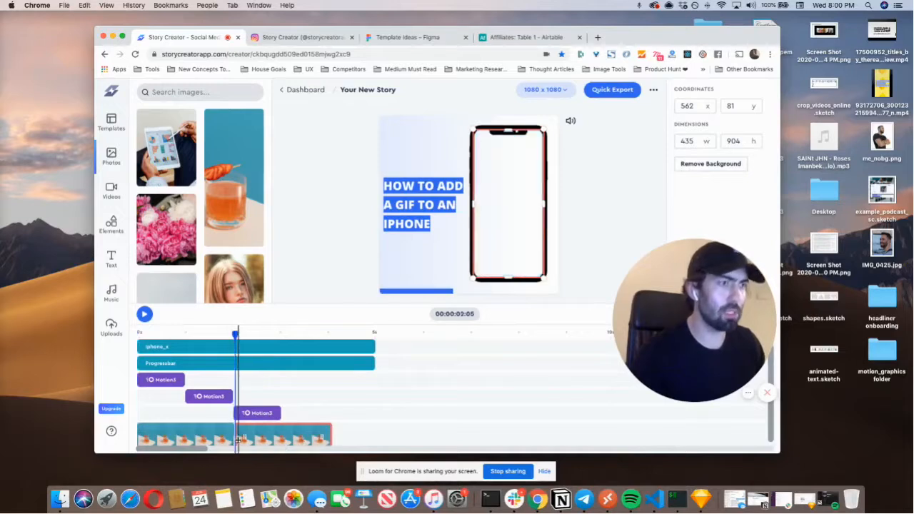
pyautogui.click(212, 333)
pyautogui.moveTo(213, 335); pyautogui.dragTo(182, 334)
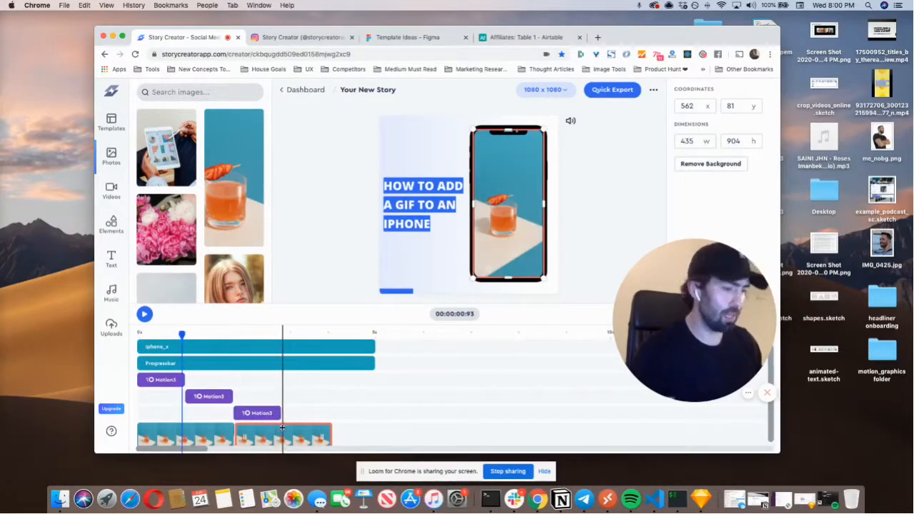
# - Delete the pasted copy, add the sunset sky stock photo after the drink photo, and move the playhead to 00:00:03:19
pyautogui.press('Delete')
pyautogui.scroll(-1, 211, 189)
pyautogui.scroll(-5, 210, 189)
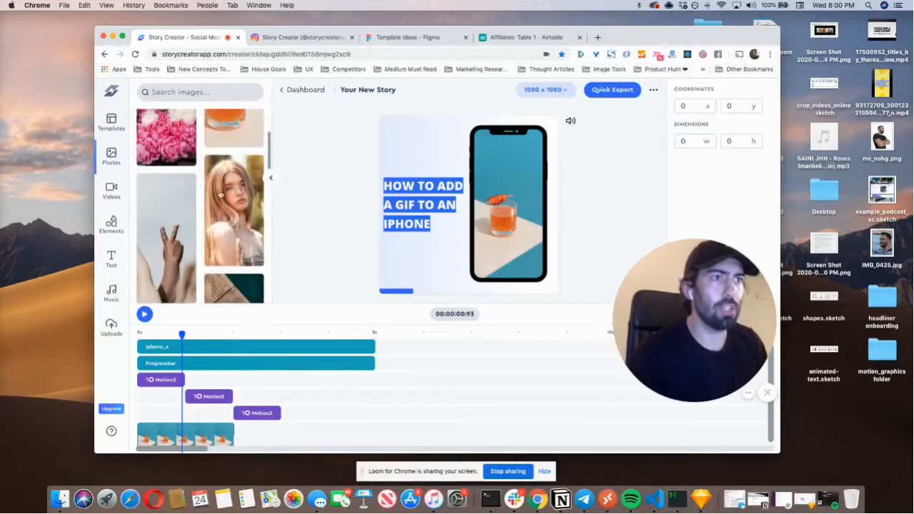
pyautogui.scroll(-2, 169, 197)
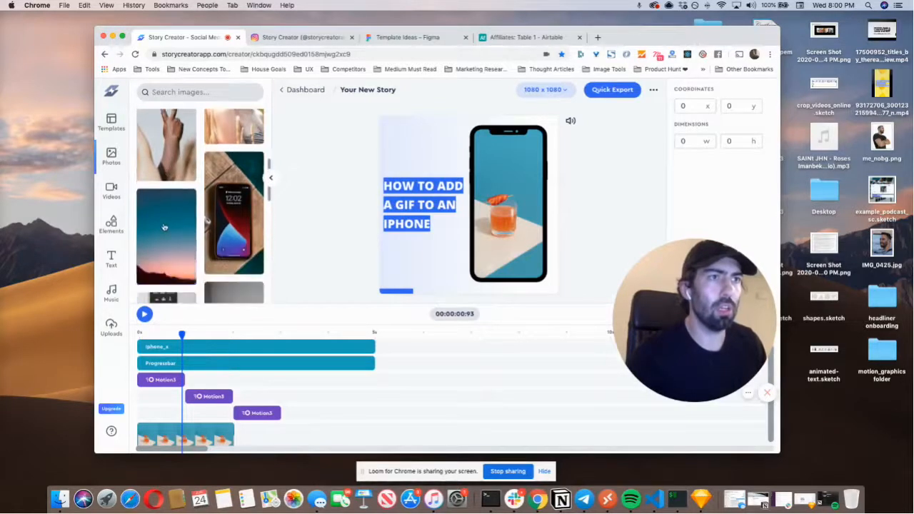
pyautogui.click(168, 207)
pyautogui.click(290, 330)
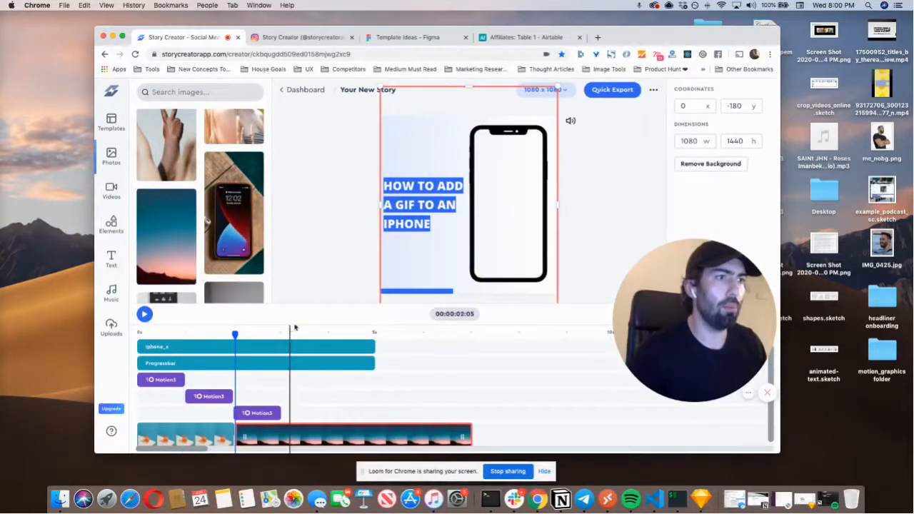
# - Fit the sky photo to the phone's screen at about x 570, y 79, about 426 wide, stretching it down to the screen's bottom edge
pyautogui.moveTo(381, 88); pyautogui.dragTo(473, 126)
pyautogui.moveTo(547, 125); pyautogui.dragTo(505, 211)
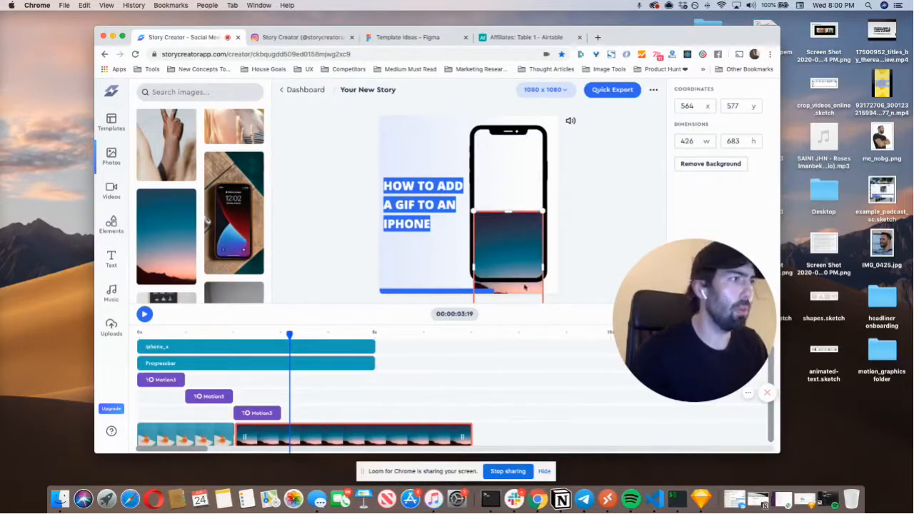
pyautogui.moveTo(523, 286); pyautogui.dragTo(524, 205)
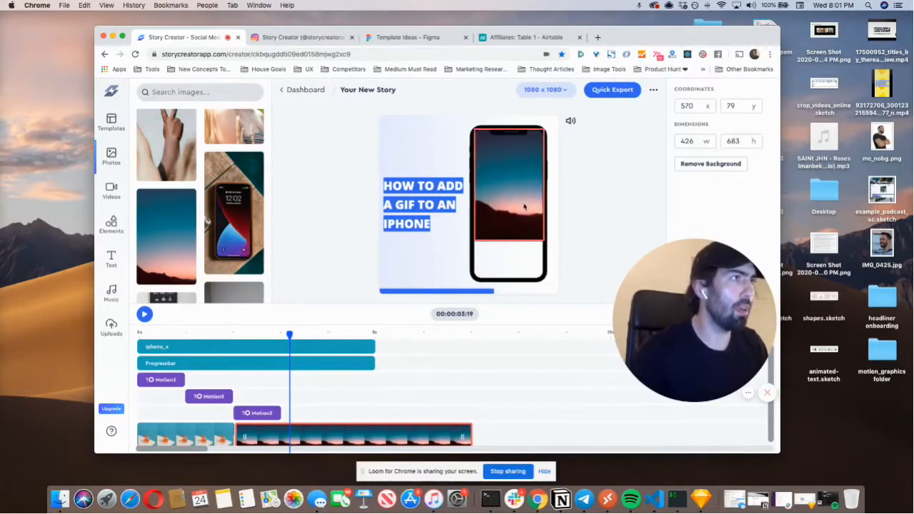
pyautogui.click(527, 250)
pyautogui.click(354, 433)
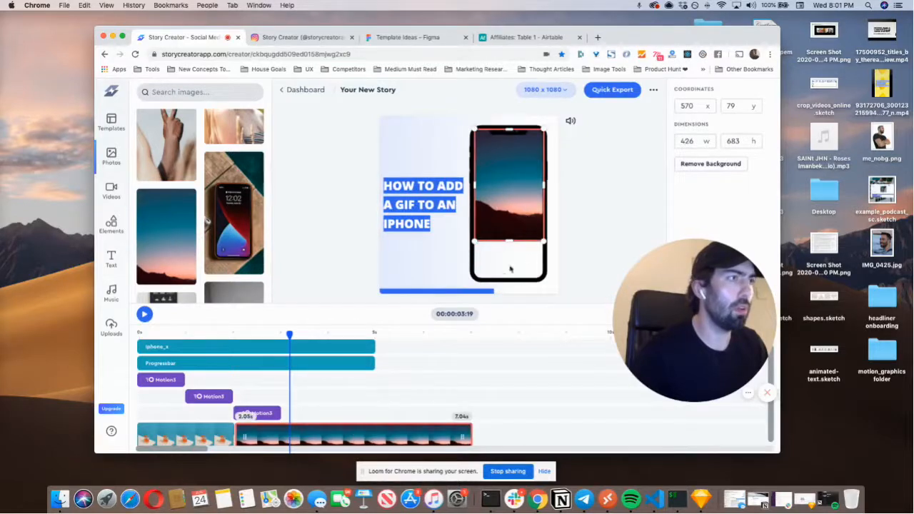
pyautogui.moveTo(509, 247); pyautogui.dragTo(509, 279)
pyautogui.click(578, 223)
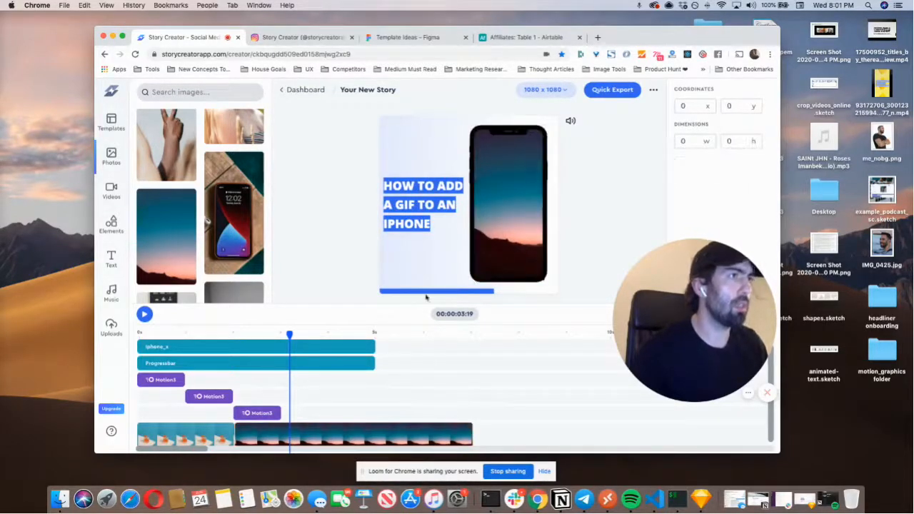
# - Move the playhead to the sky photo's start at 00:00:02:06 and trim that clip to end with the iPhone layer at 5 s
pyautogui.moveTo(290, 335); pyautogui.dragTo(235, 337)
pyautogui.moveTo(473, 437); pyautogui.dragTo(373, 432)
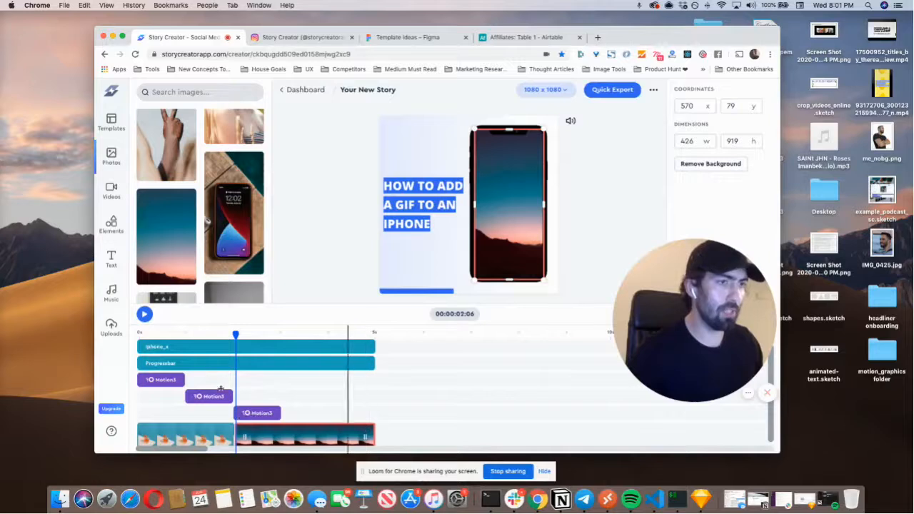
# - Copy the third Motion3 clip and paste it twice, continuing the staggered motion graphics sequence to about 5 s
pyautogui.click(138, 334)
pyautogui.click(249, 412)
pyautogui.press('super+c')
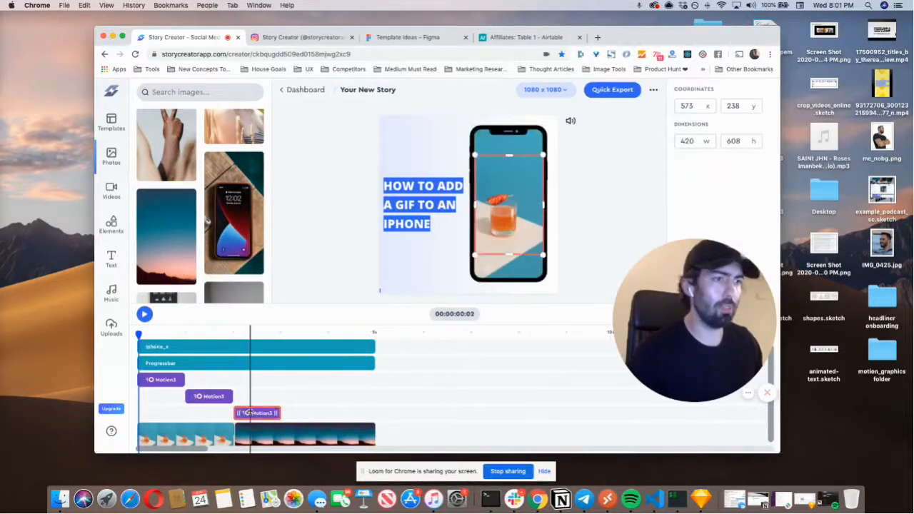
pyautogui.press('super+v')
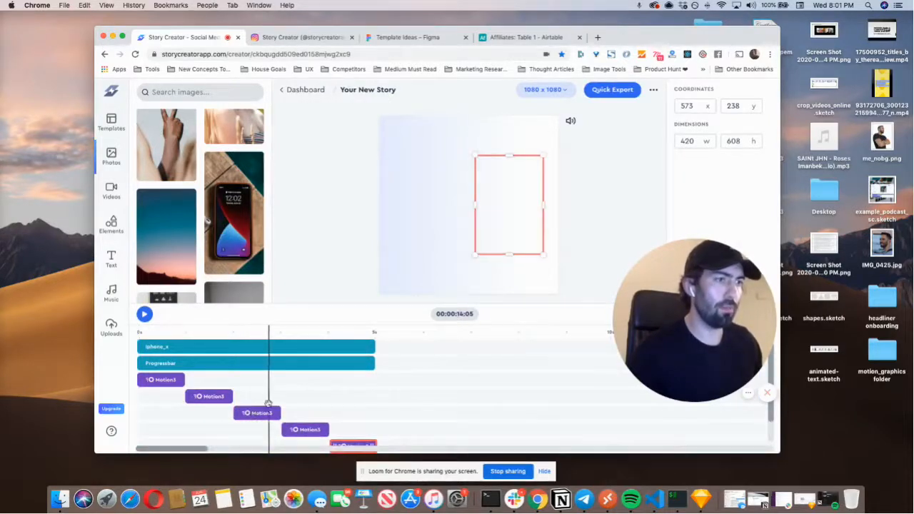
pyautogui.press('super+v')
# - Play the story to preview it, check the timeline layers, and return the playhead to 00:00:00:40
pyautogui.scroll(3, 207, 380)
pyautogui.click(144, 314)
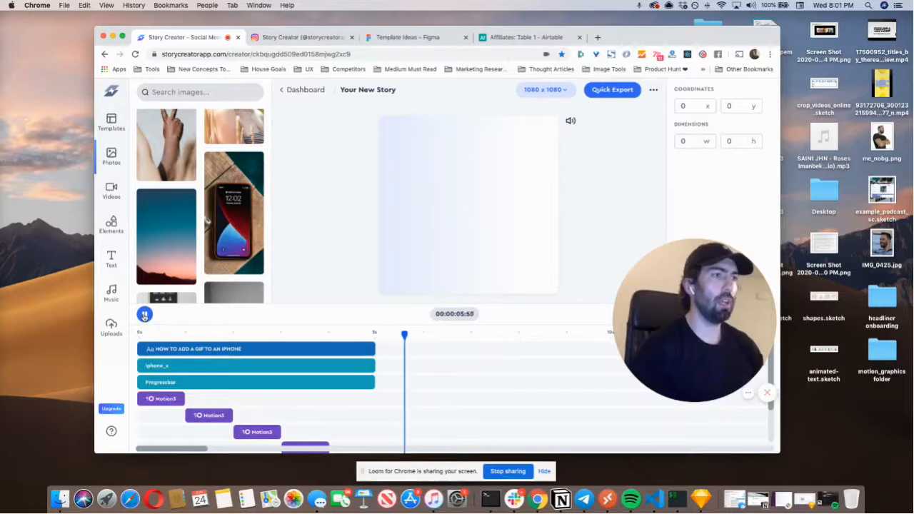
pyautogui.scroll(-3, 374, 398)
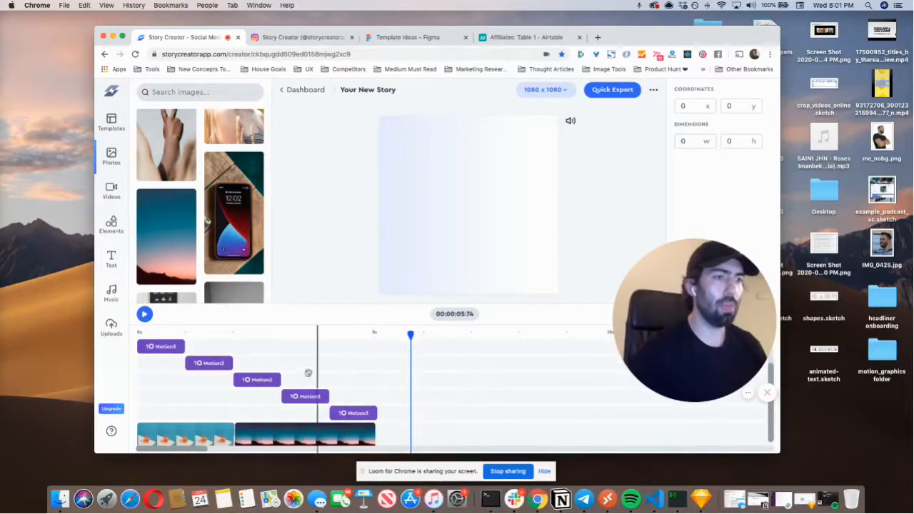
pyautogui.click(157, 332)
pyautogui.scroll(3, 179, 371)
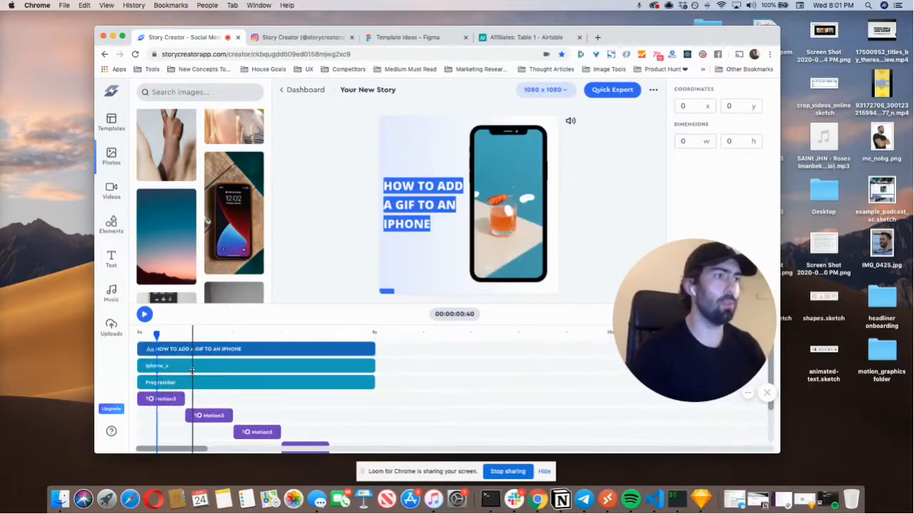
# - Run a quick export to render the finished 1080 x 1080 story as a video
pyautogui.click(604, 90)
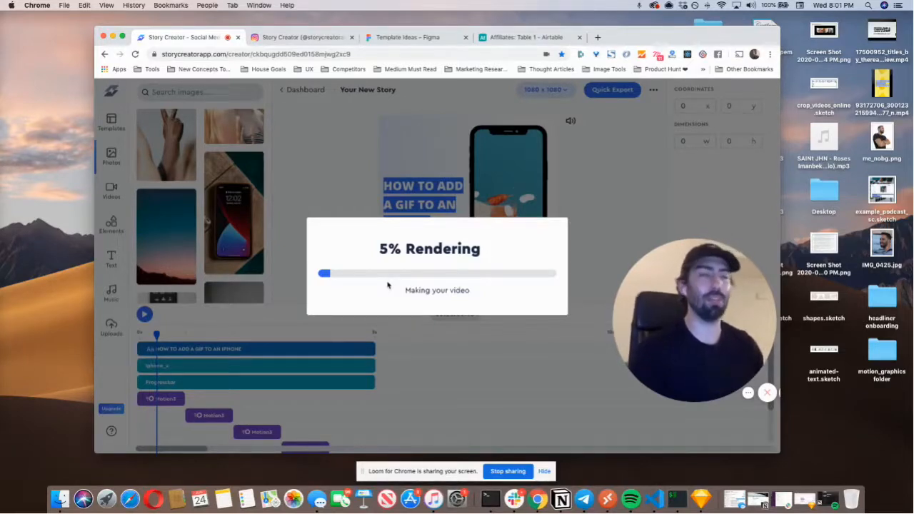
pyautogui.moveTo(714, 366); pyautogui.dragTo(612, 377)
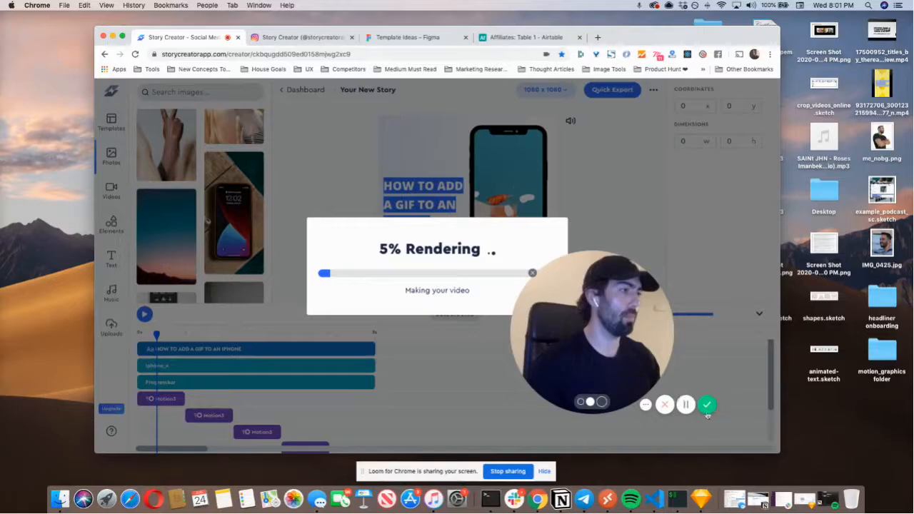